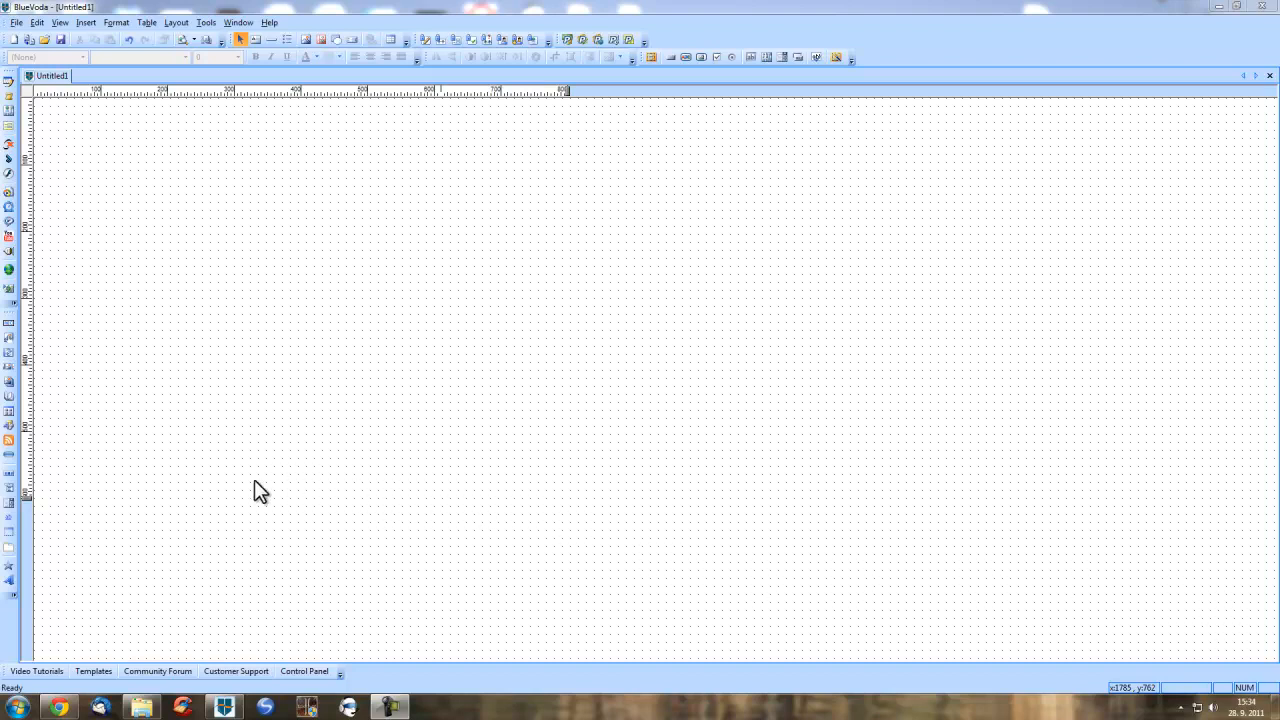
# Step: Insert a navigation bar about 144 by 144 pixels in the page's upper-left area and open its properties
pyautogui.click(10, 482)
pyautogui.moveTo(163, 243); pyautogui.dragTo(148, 185)
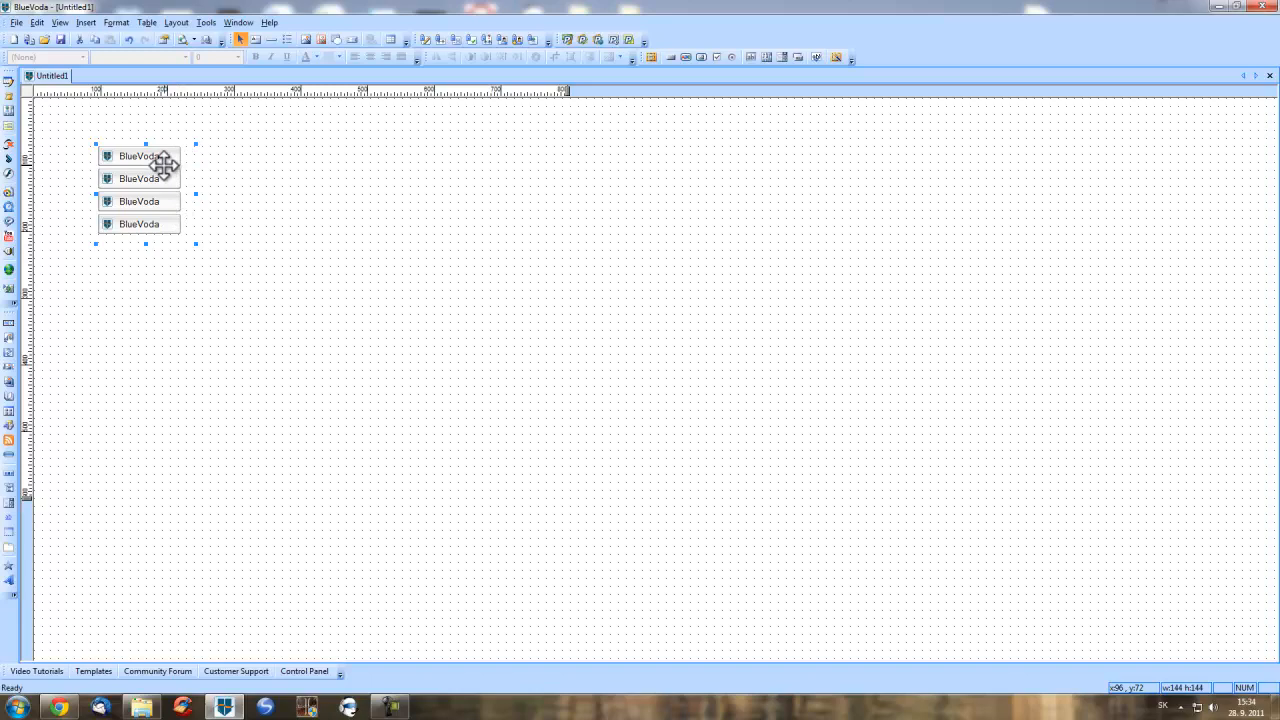
pyautogui.doubleClick(163, 163)
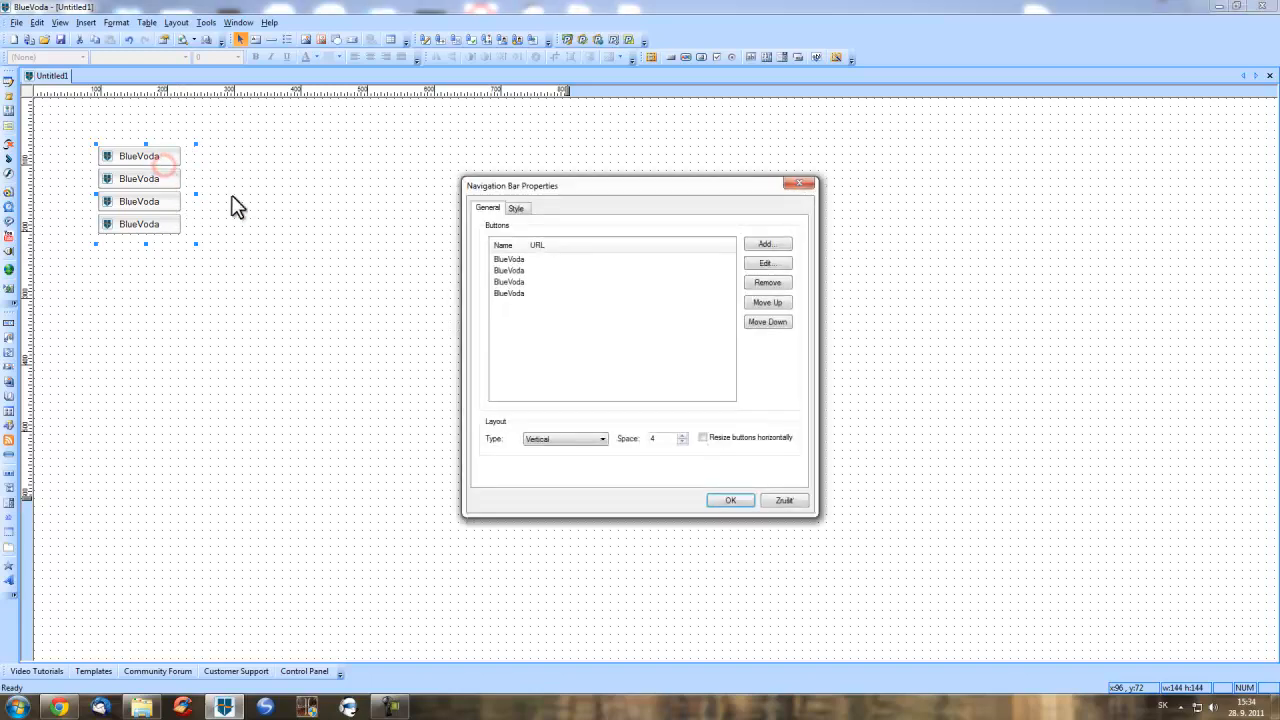
pyautogui.click(515, 259)
pyautogui.click(512, 271)
pyautogui.click(511, 282)
pyautogui.click(509, 293)
pyautogui.click(518, 259)
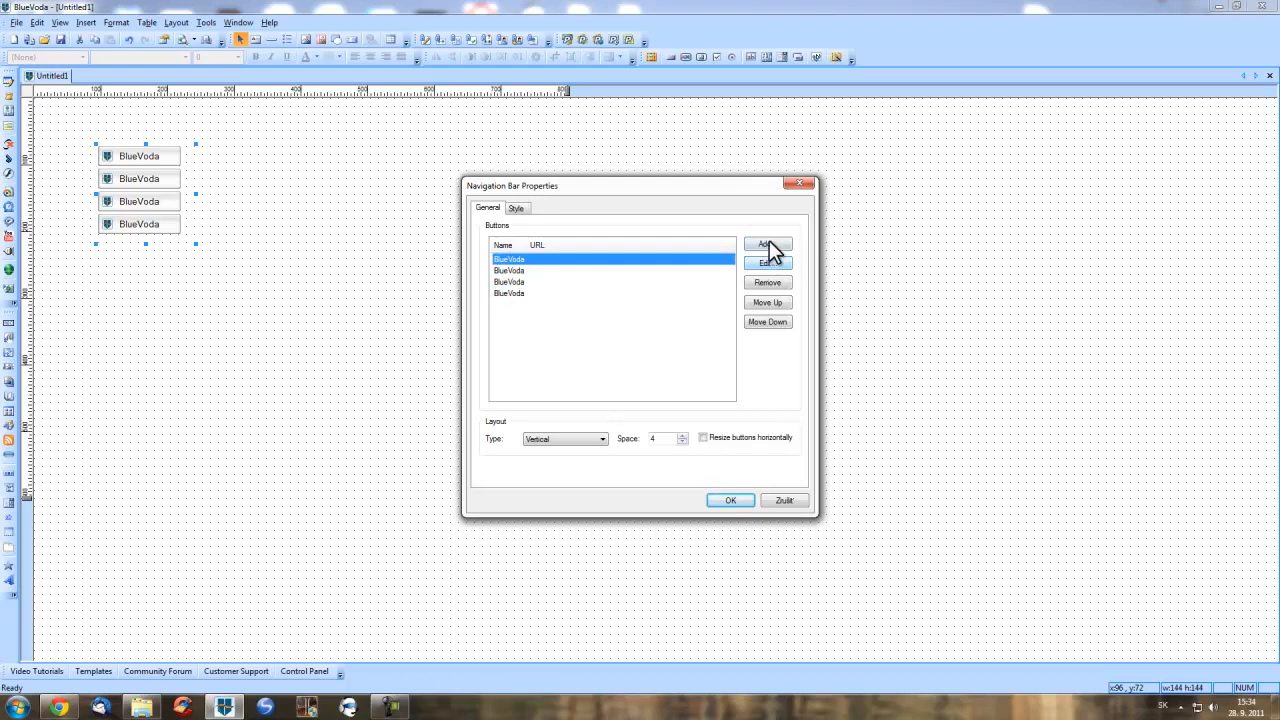
# Step: Add a button to the navigation bar with the name Kontakt and the alternate text Kontakt
pyautogui.click(767, 245)
pyautogui.click(610, 273)
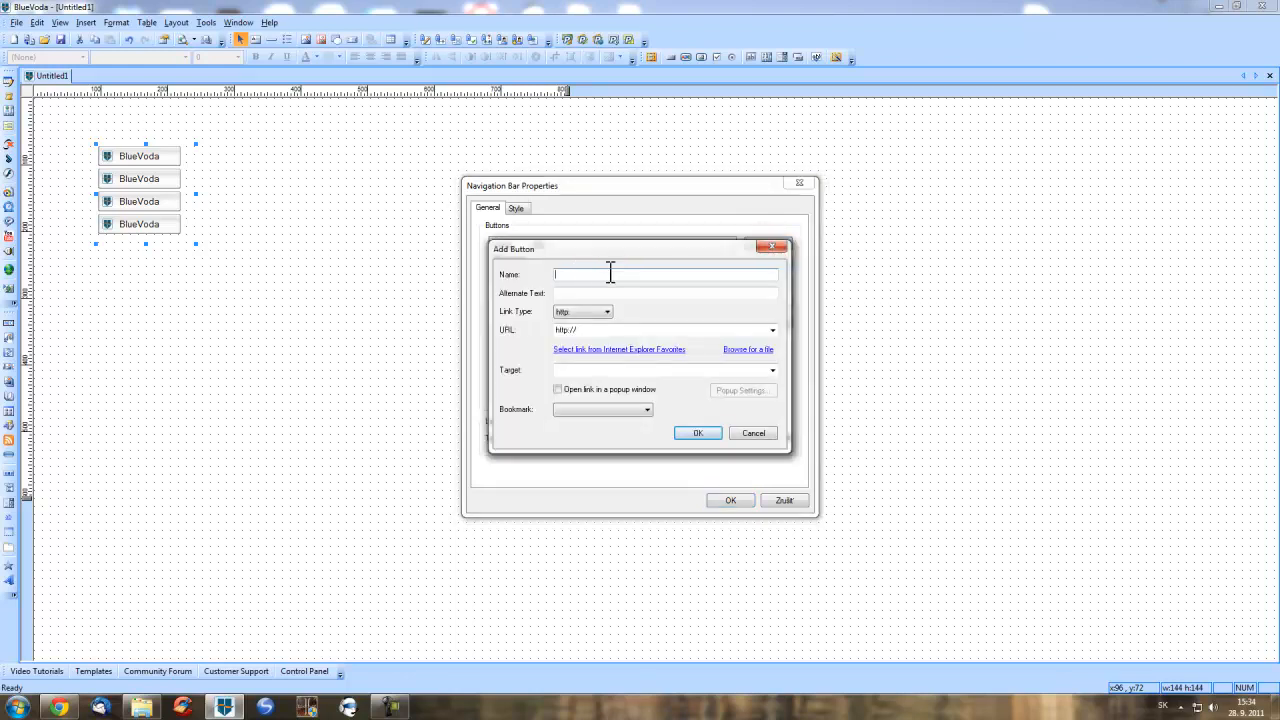
pyautogui.write('Kontakt')
pyautogui.press('Tab')
pyautogui.press('Tab')
pyautogui.click(672, 292)
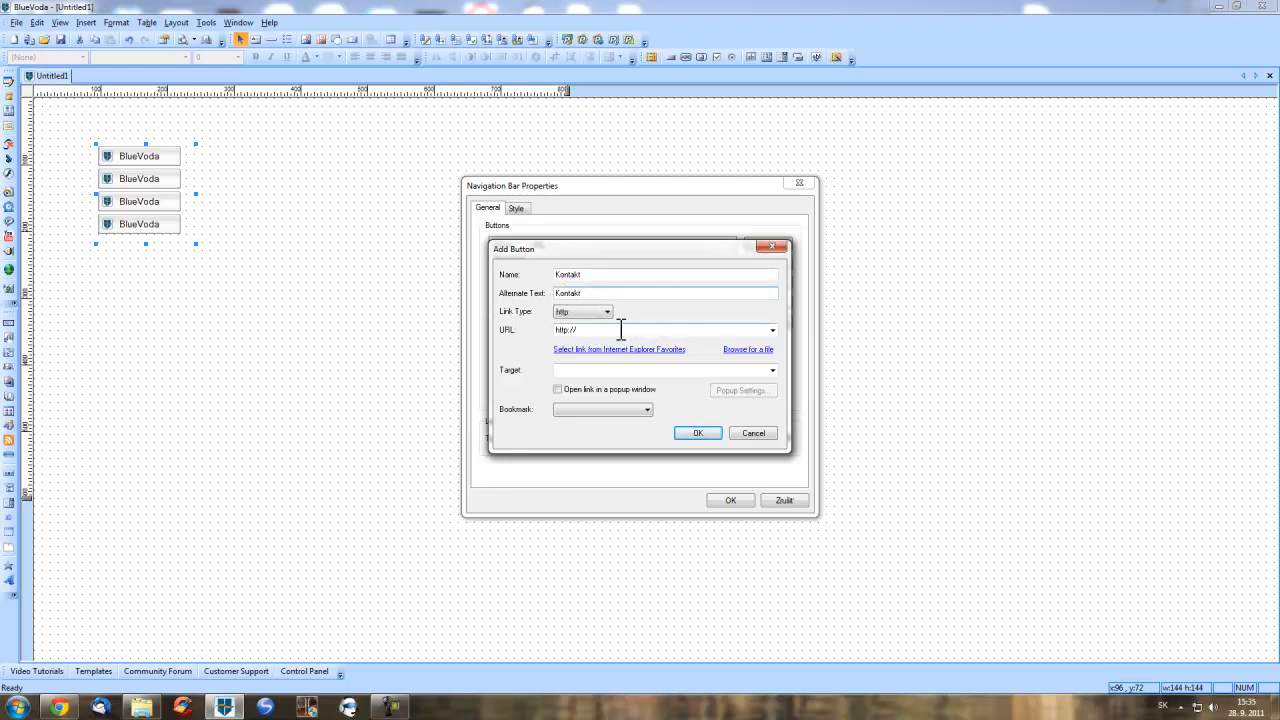
pyautogui.click(628, 329)
pyautogui.click(634, 329)
pyautogui.write('www.nasaperle')
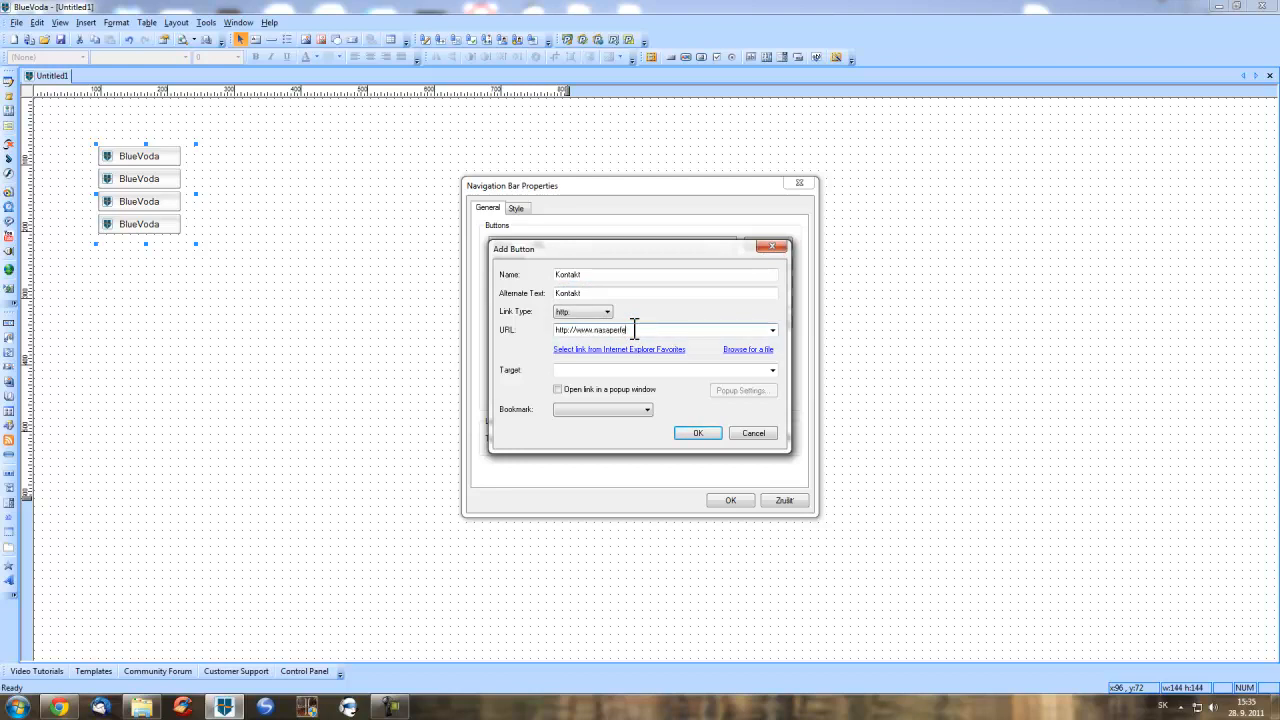
pyautogui.write('ktradom')
pyautogui.write('ena.sk/konk')
pyautogui.press('BackSpace')
pyautogui.write('takt.html')
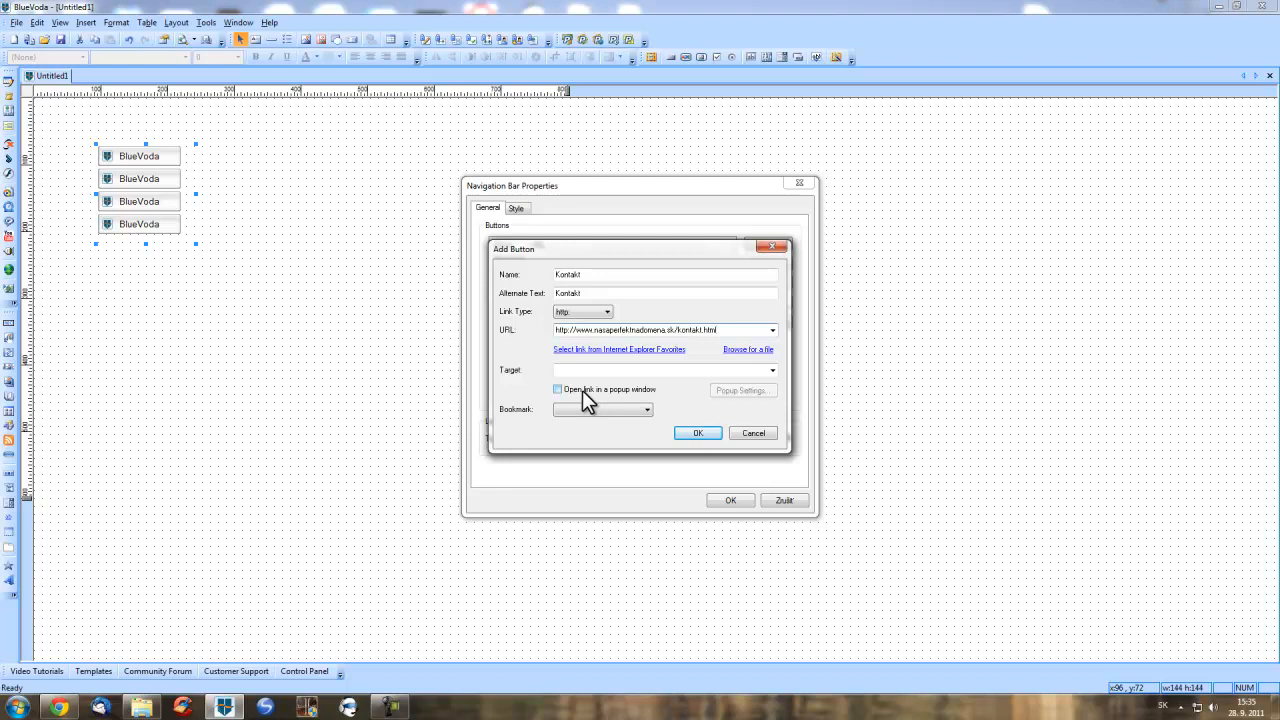
pyautogui.click(582, 391)
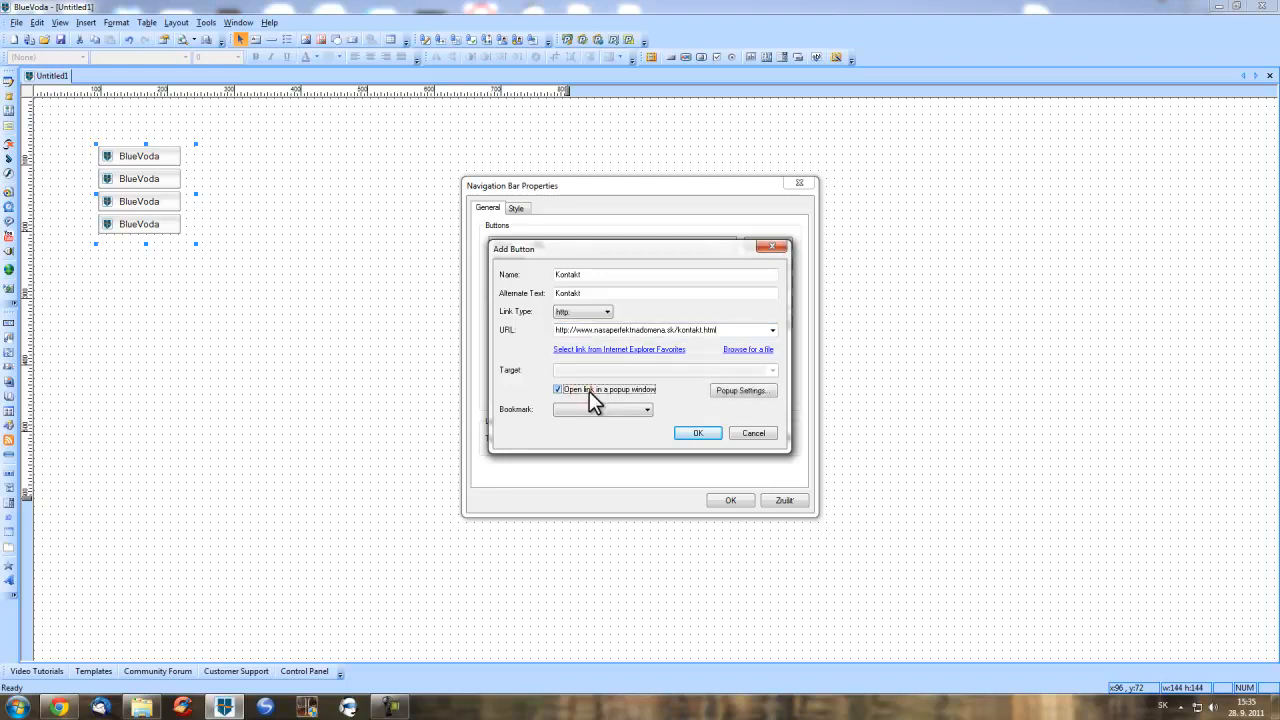
pyautogui.click(589, 391)
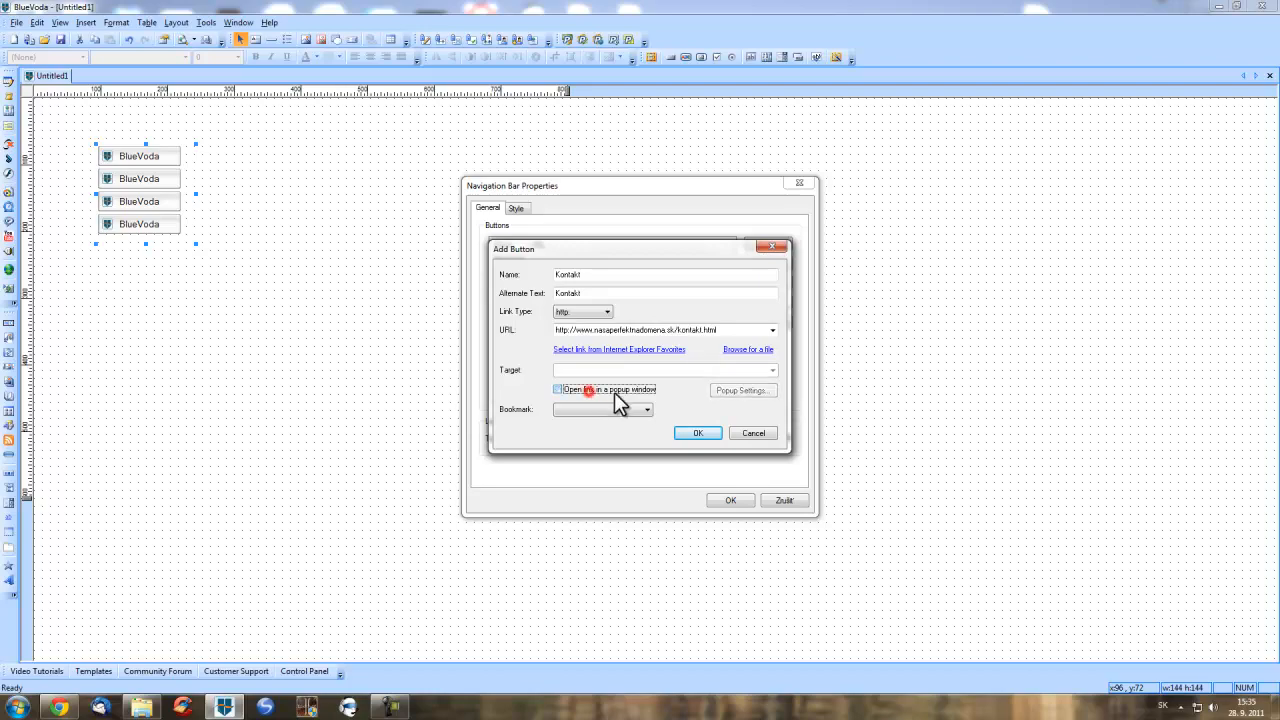
pyautogui.click(704, 433)
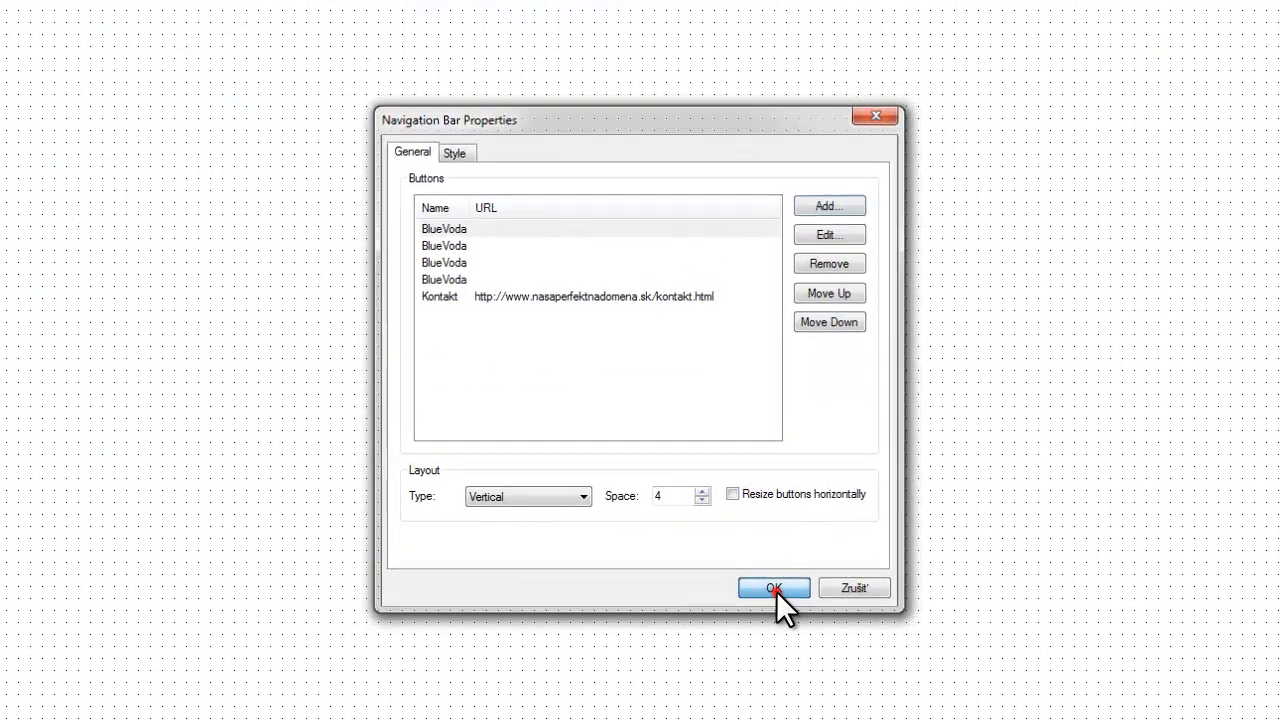
pyautogui.click(775, 590)
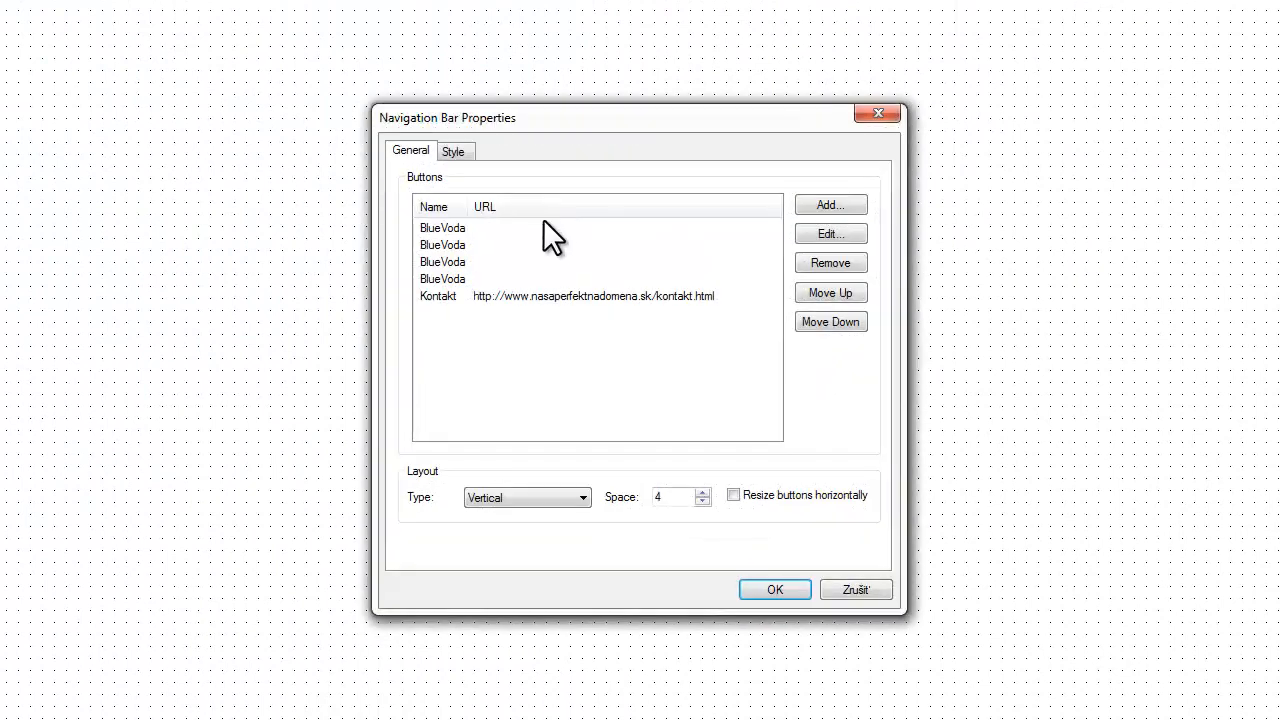
# Step: Move the Kontakt button up to the first place in the button list
pyautogui.click(825, 291)
pyautogui.click(830, 293)
pyautogui.click(830, 293)
pyautogui.click(832, 294)
pyautogui.click(832, 294)
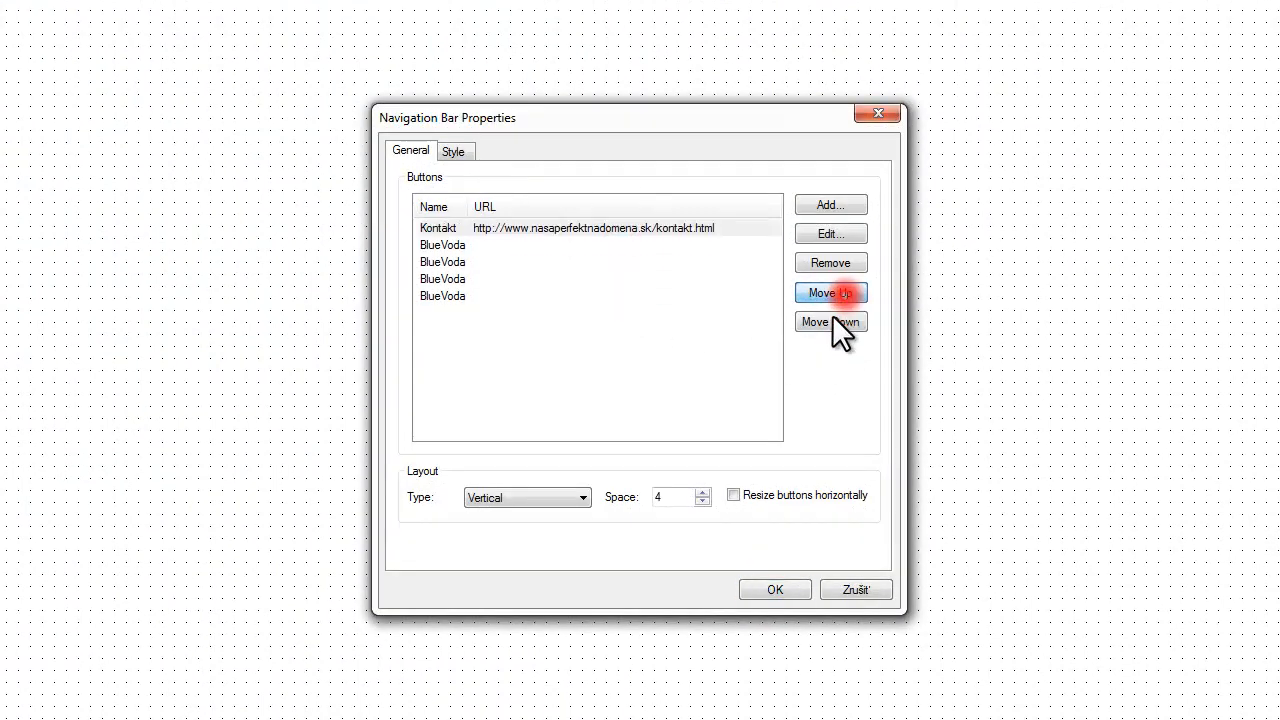
# Step: Move the Kontakt button back down to the last place in the button list
pyautogui.click(832, 318)
pyautogui.click(832, 318)
pyautogui.click(832, 317)
pyautogui.click(832, 317)
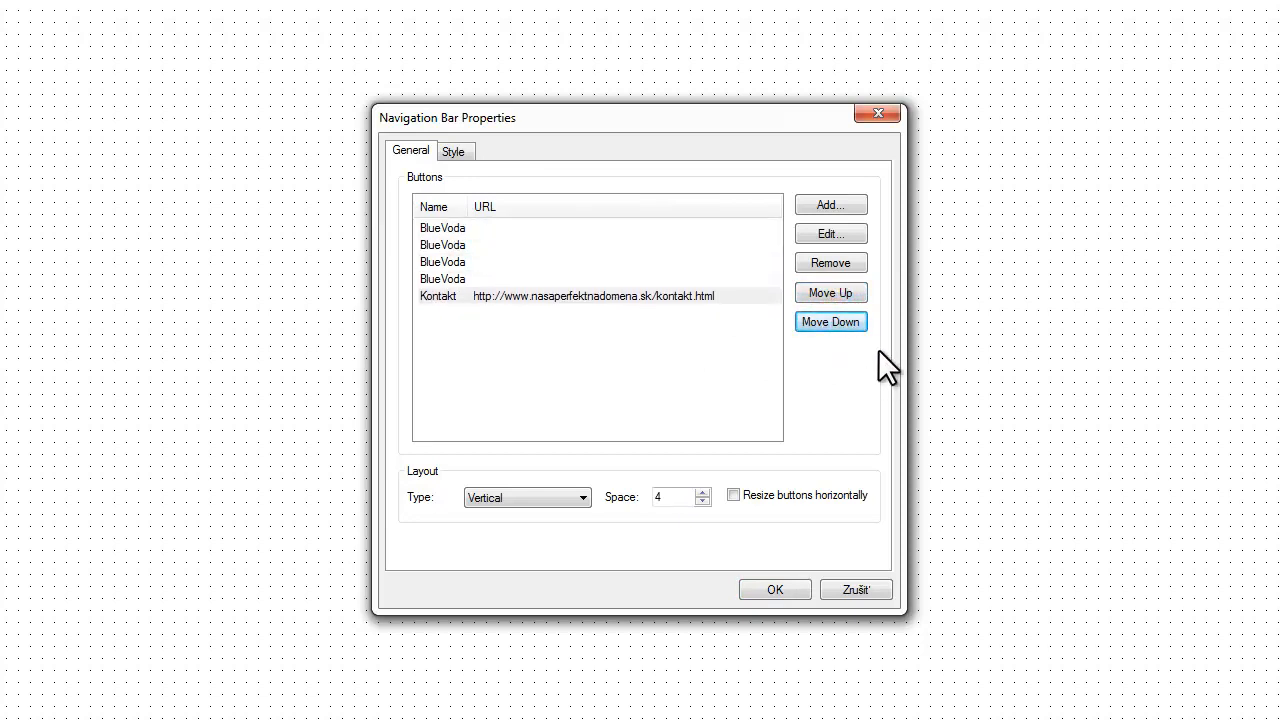
# Step: Change the navigation bar's layout type to Horizontal and apply it to the page
pyautogui.click(551, 495)
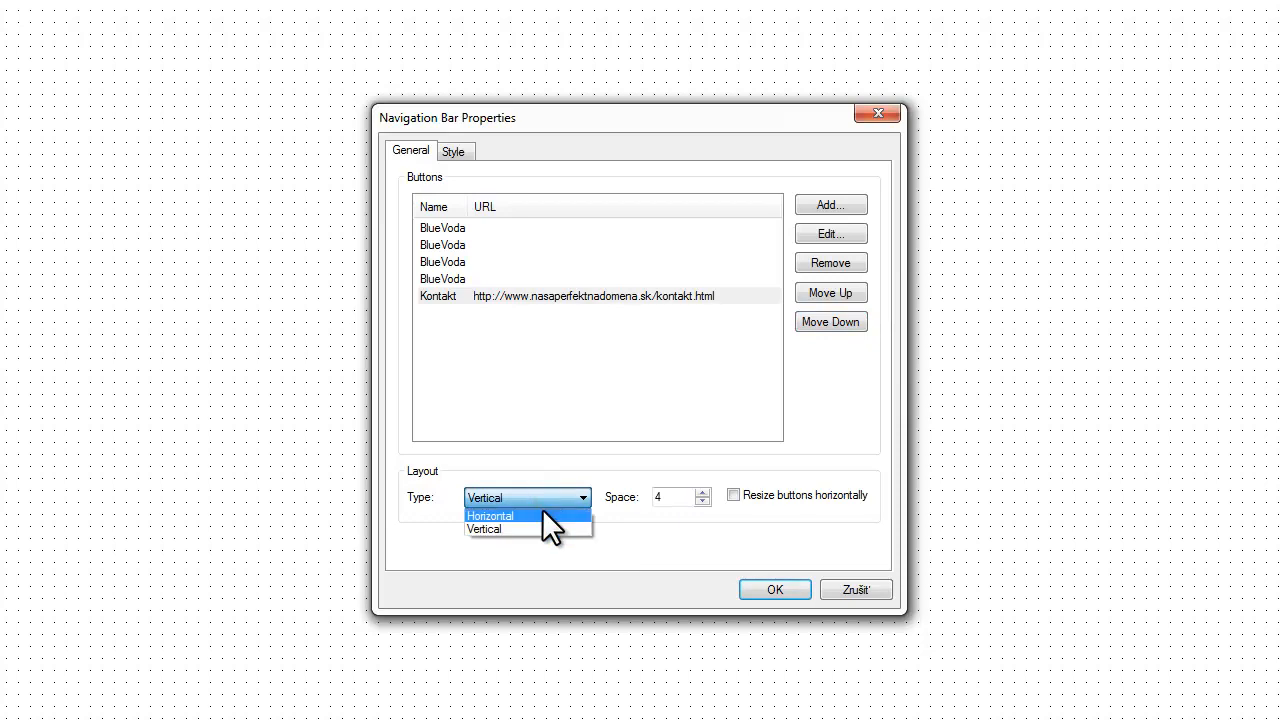
pyautogui.click(541, 512)
pyautogui.click(762, 590)
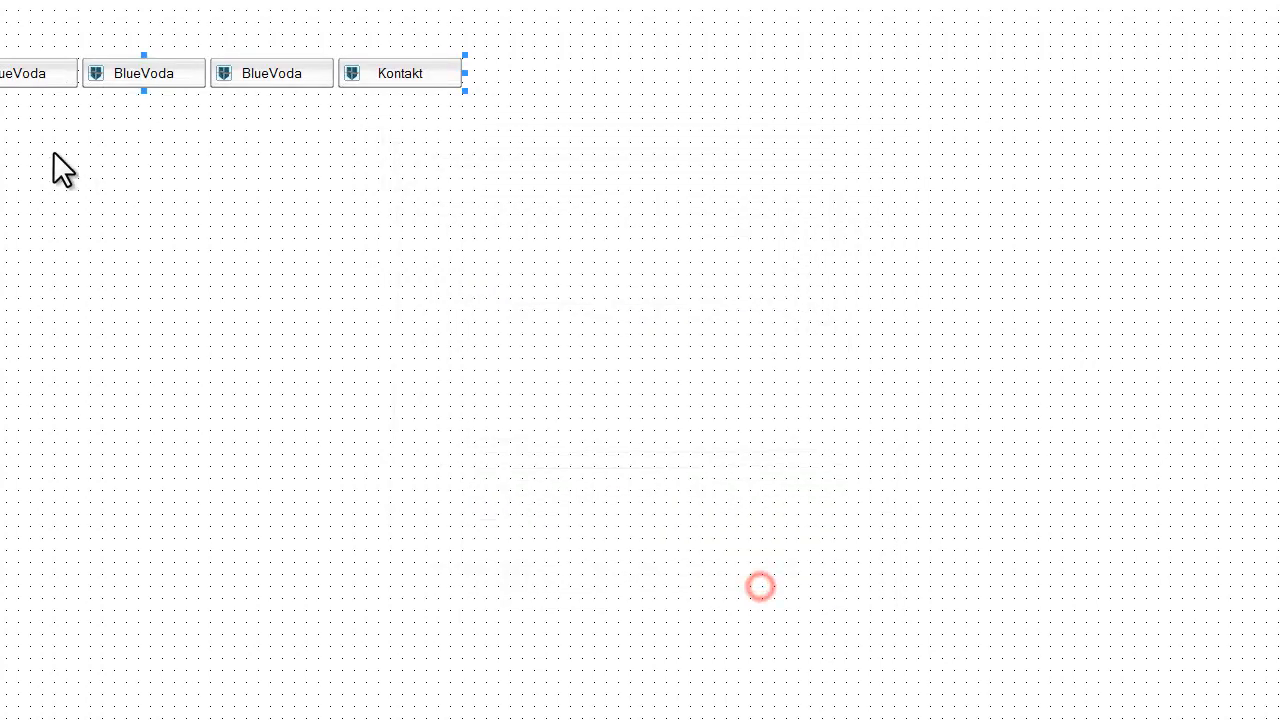
# Step: Set the navigation bar's layout type to Vertical with a button spacing of 15 and apply it
pyautogui.doubleClick(388, 78)
pyautogui.click(570, 497)
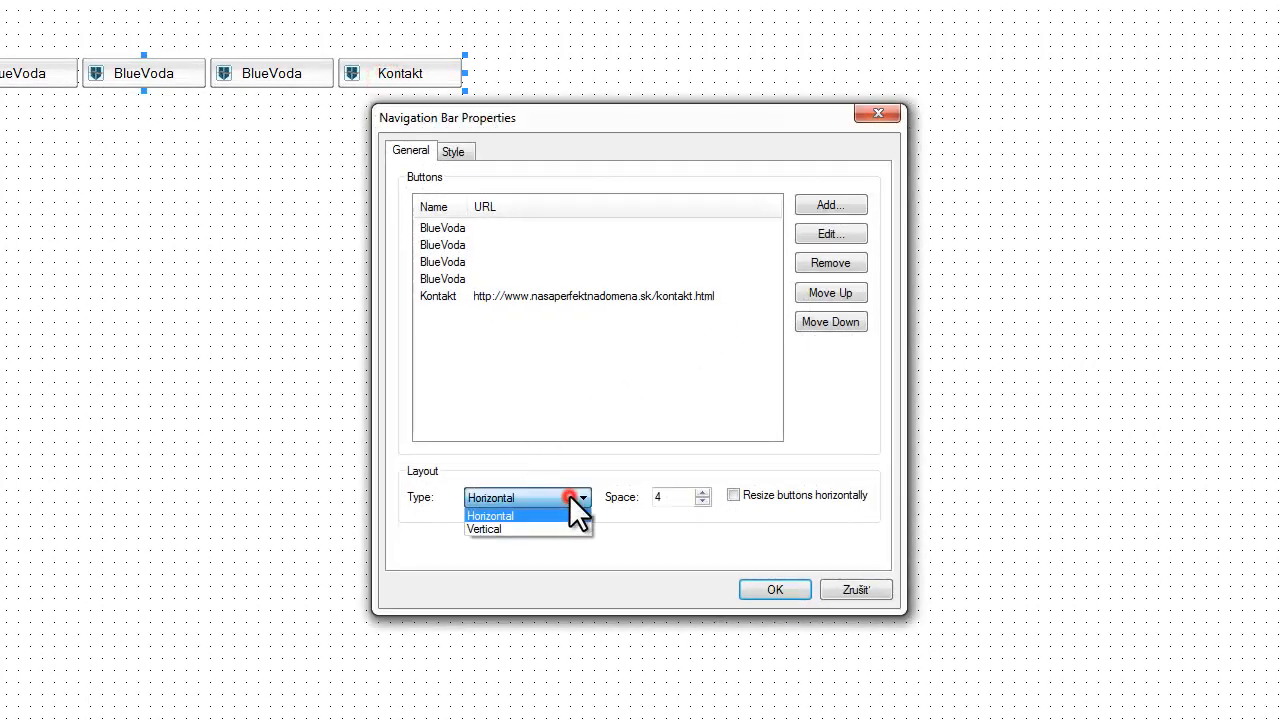
pyautogui.click(559, 527)
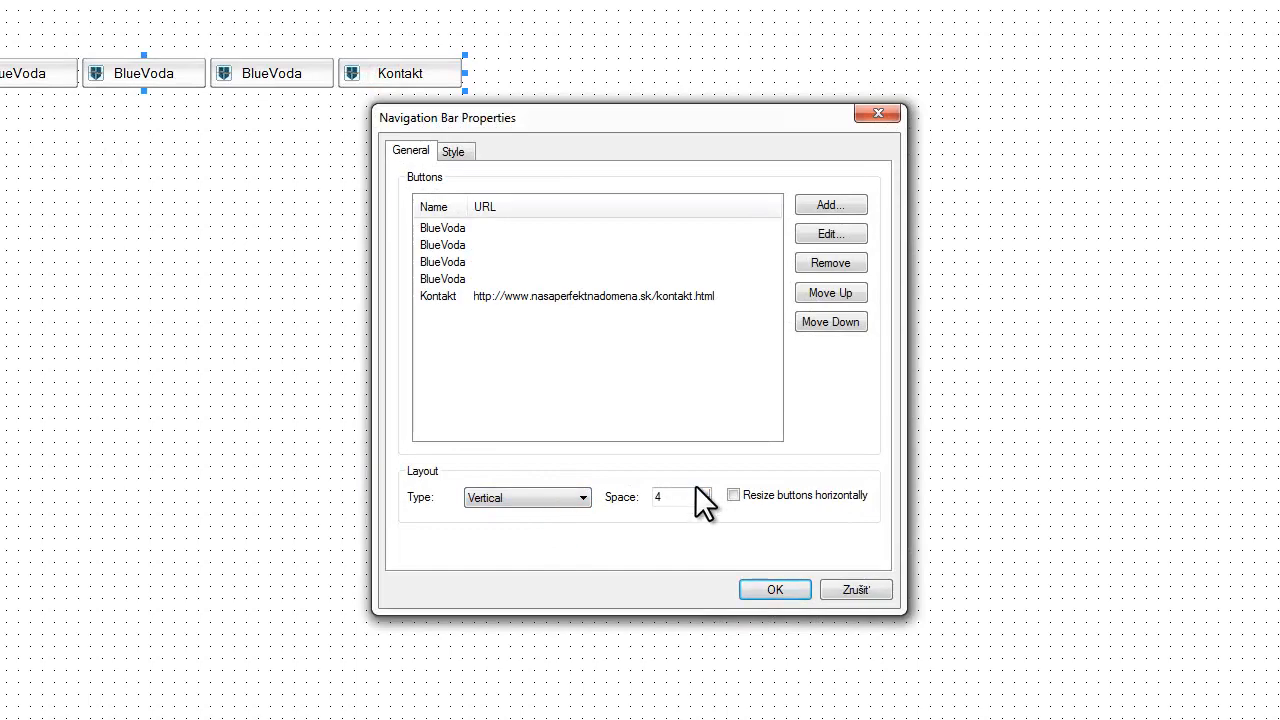
pyautogui.moveTo(705, 489); pyautogui.dragTo(707, 488)
pyautogui.click(775, 589)
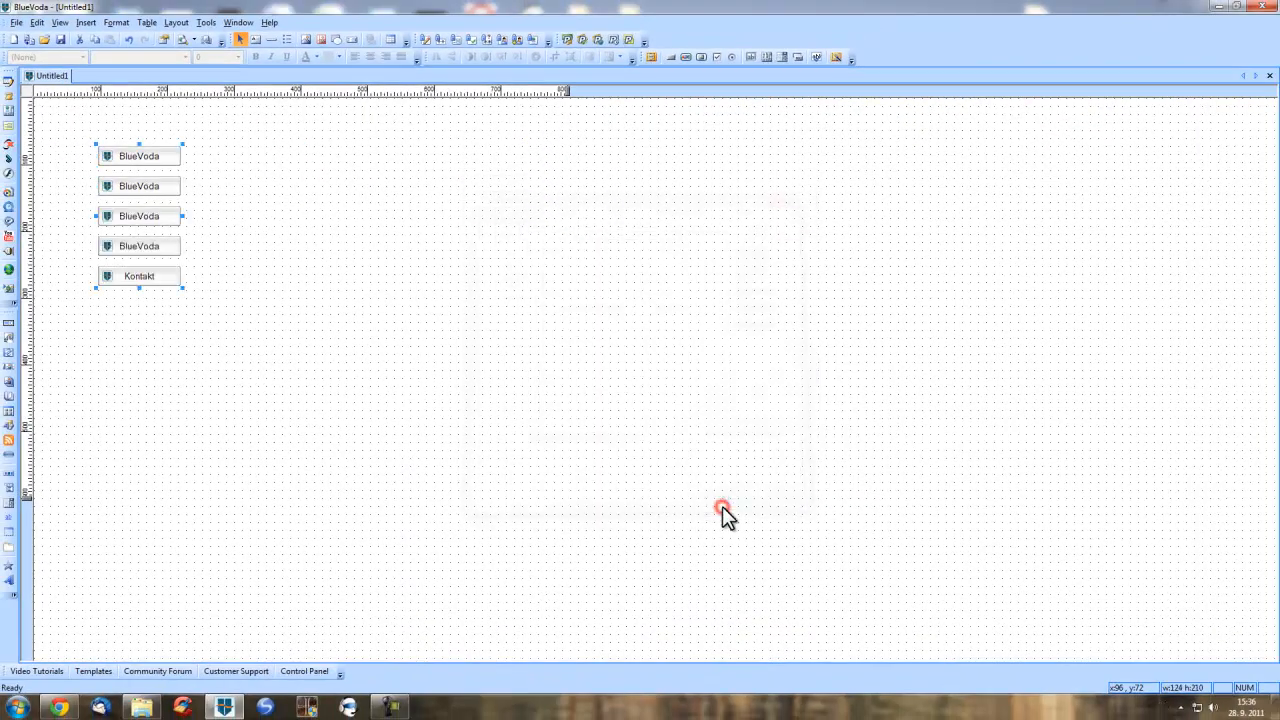
# Step: Set the navigation bar's text color to orange and its text hover color to purple
pyautogui.doubleClick(141, 158)
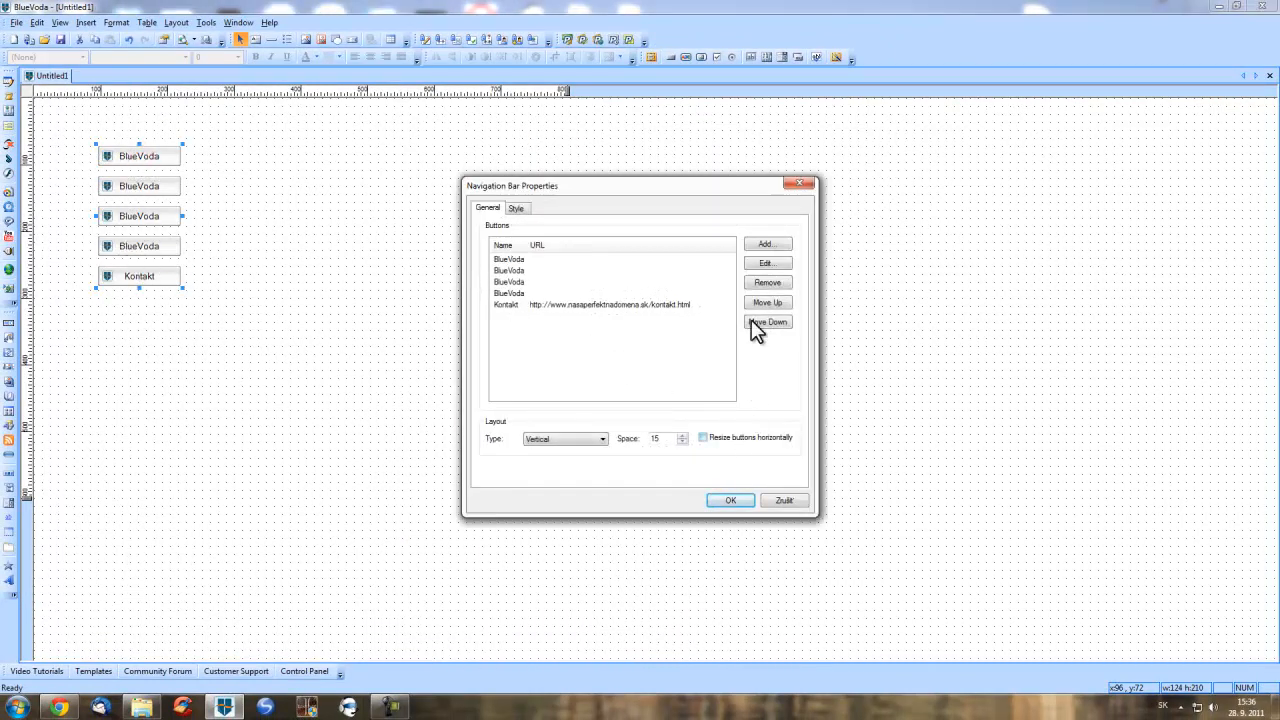
pyautogui.click(517, 208)
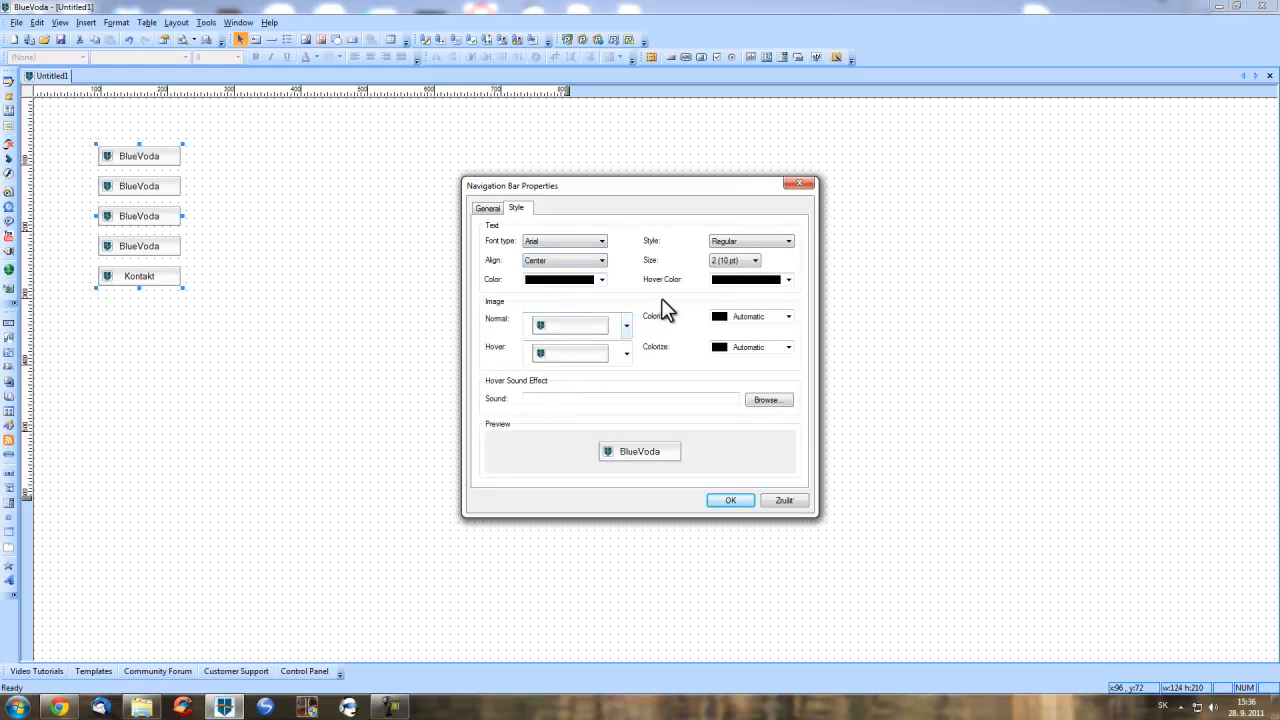
pyautogui.click(602, 280)
pyautogui.click(546, 327)
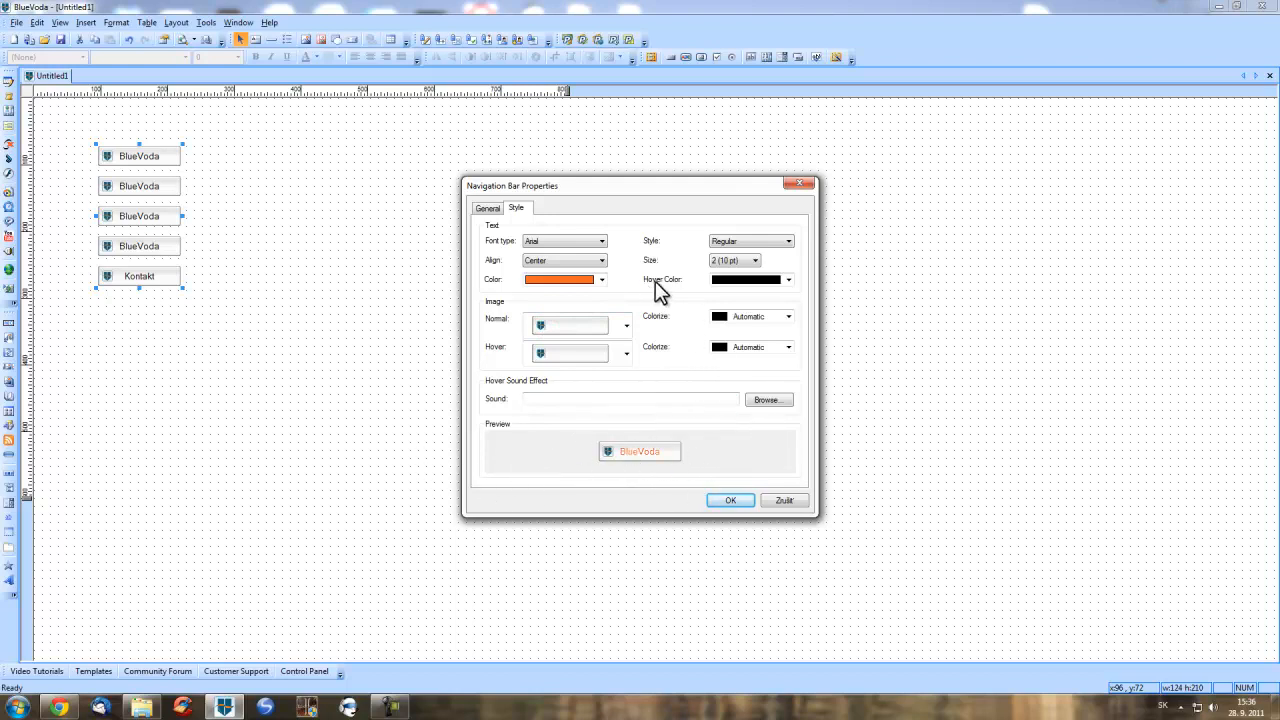
pyautogui.click(789, 280)
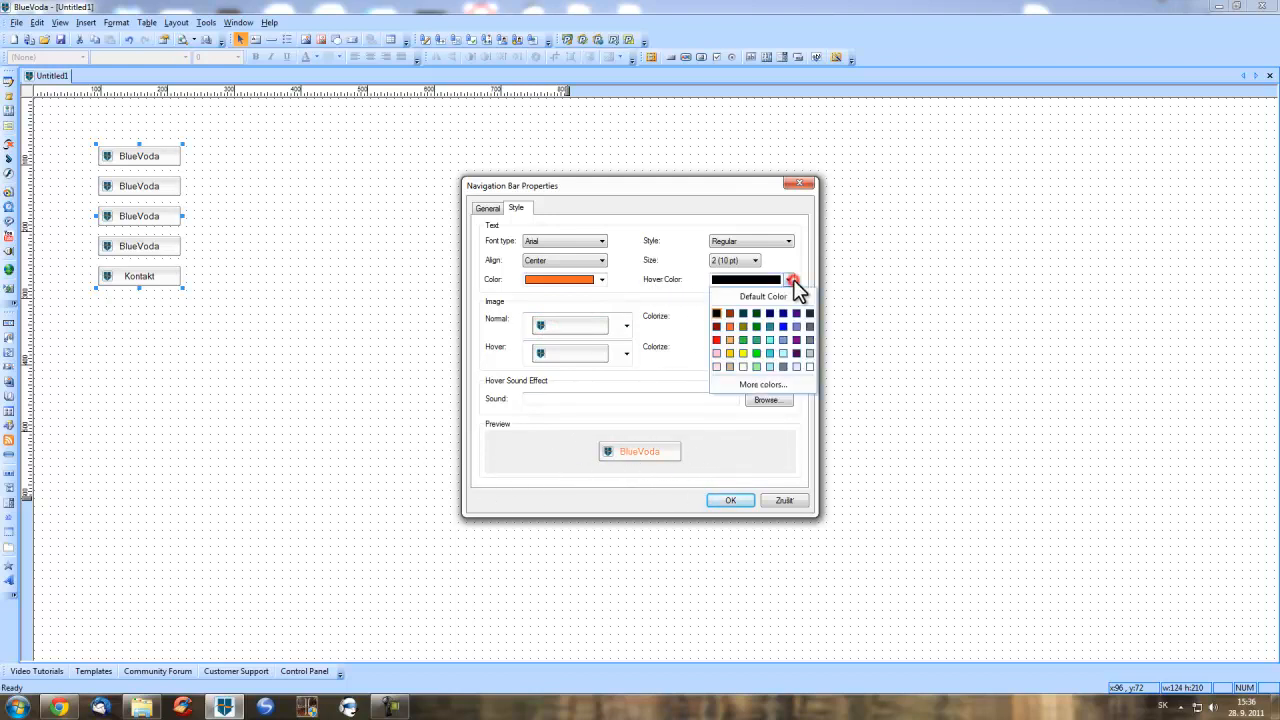
pyautogui.click(796, 314)
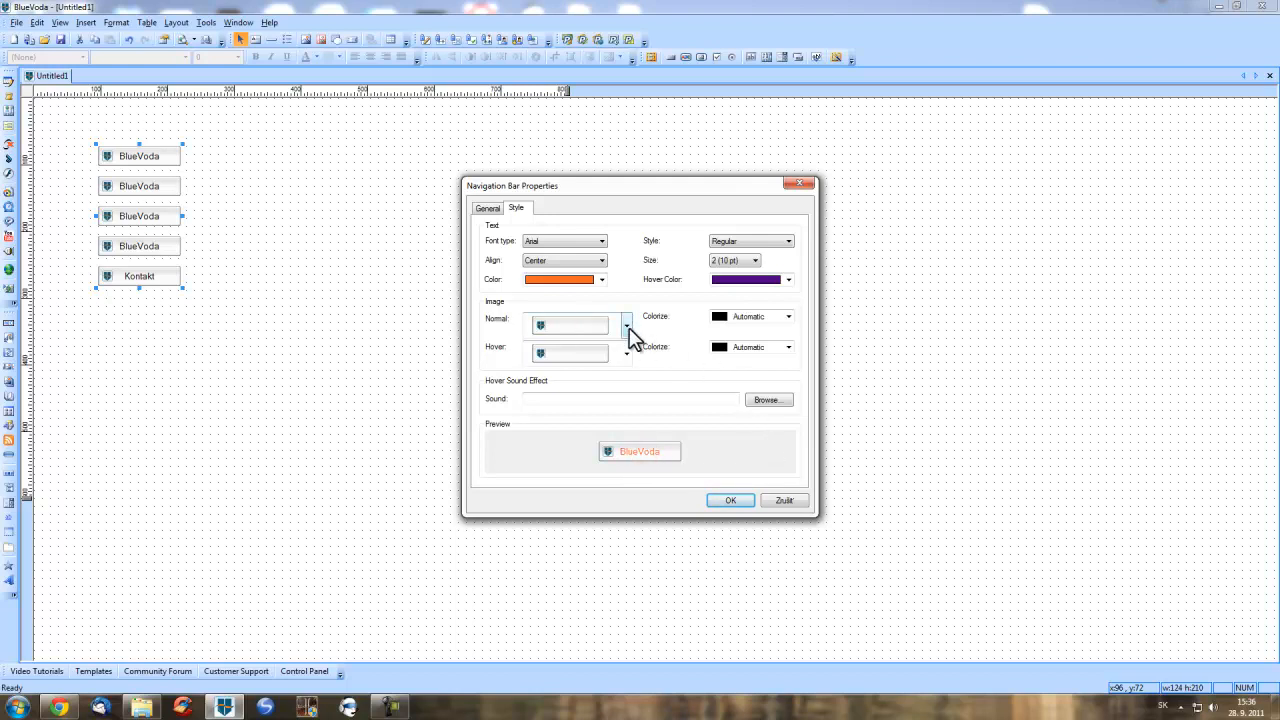
# Step: Use the light-blue snowflake design for both the normal and the hover button image
pyautogui.click(627, 325)
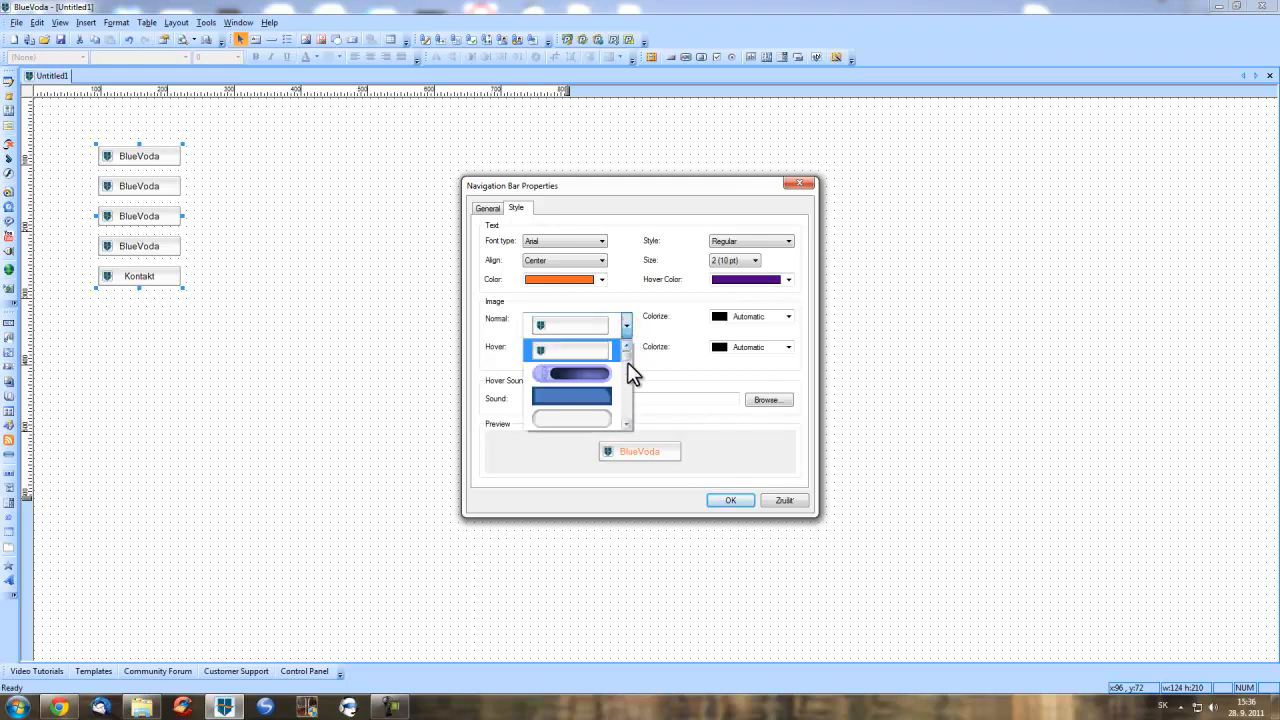
pyautogui.click(626, 424)
pyautogui.click(626, 424)
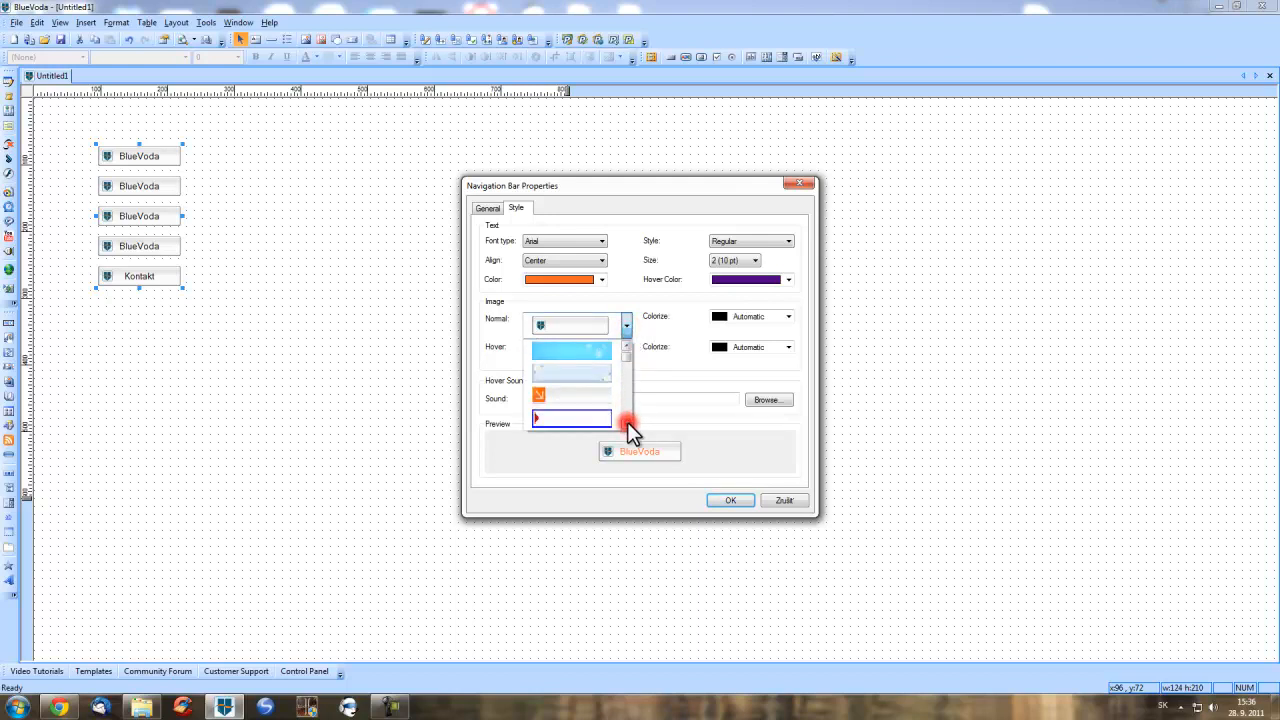
pyautogui.click(600, 360)
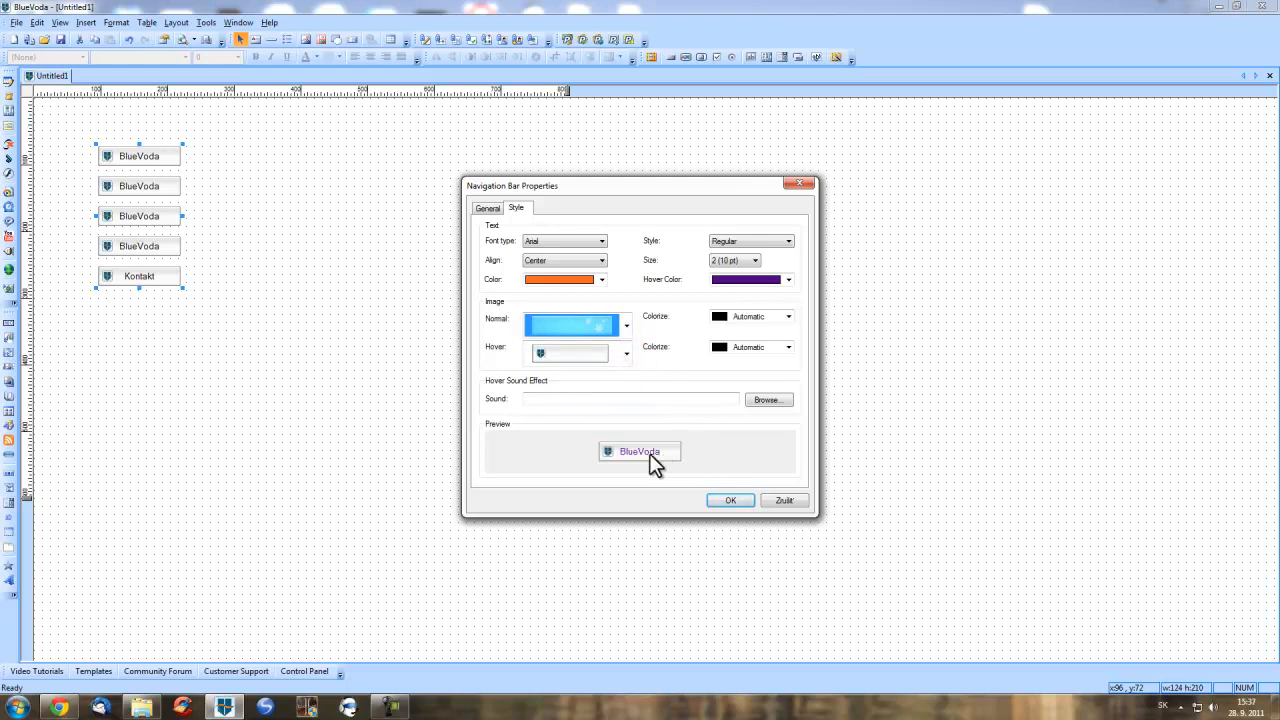
pyautogui.click(625, 355)
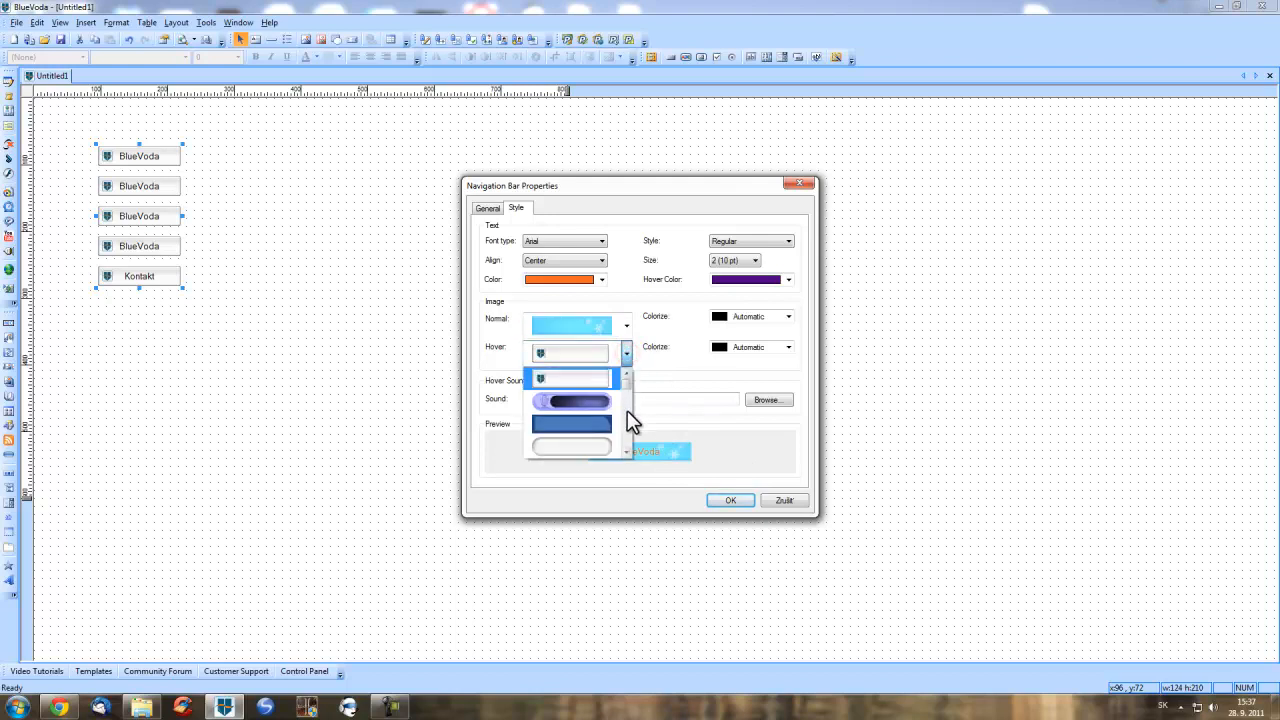
pyautogui.click(626, 452)
pyautogui.click(614, 441)
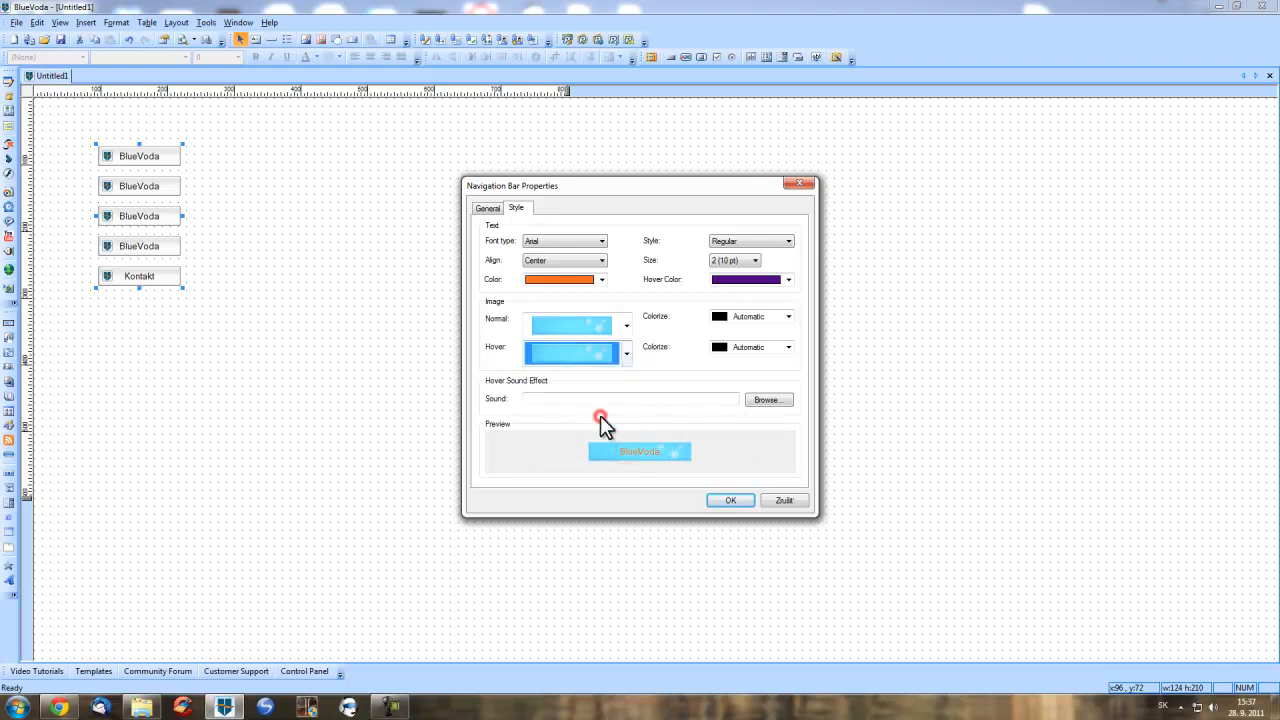
# Step: Colorize the hover button image red and apply the style to the navigation bar
pyautogui.click(788, 347)
pyautogui.click(788, 347)
pyautogui.click(788, 347)
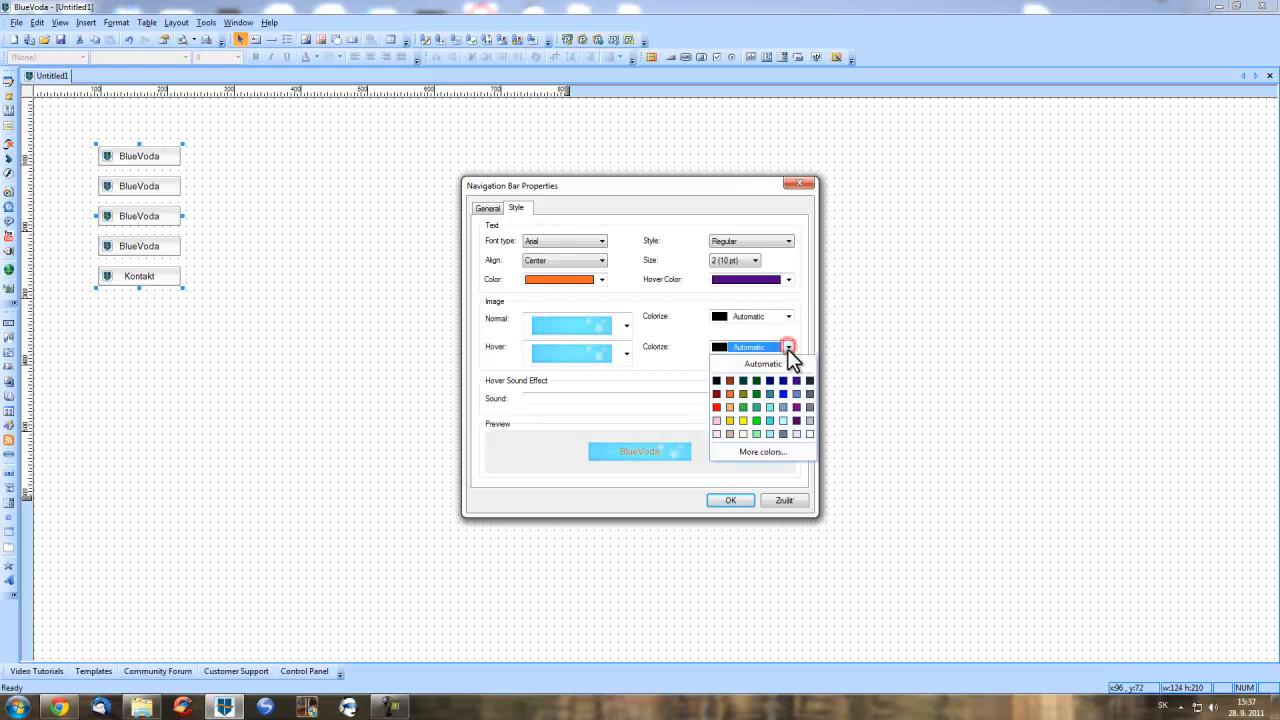
pyautogui.click(716, 407)
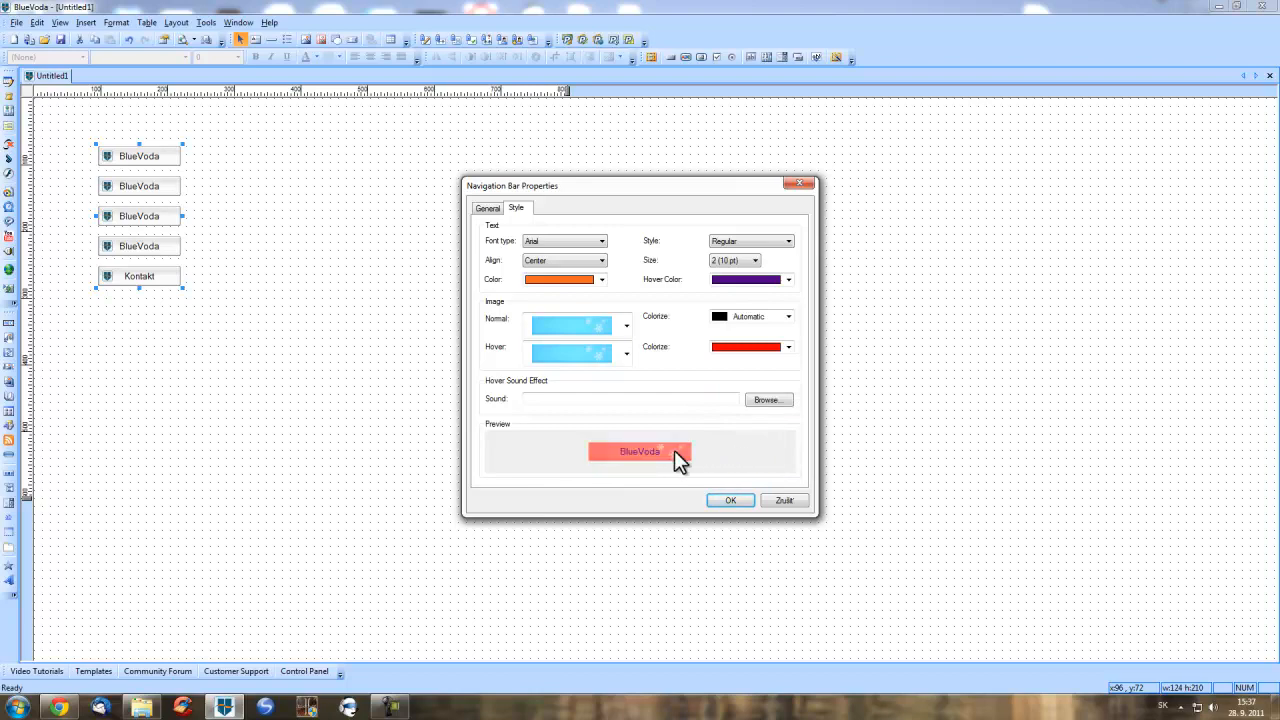
pyautogui.click(731, 501)
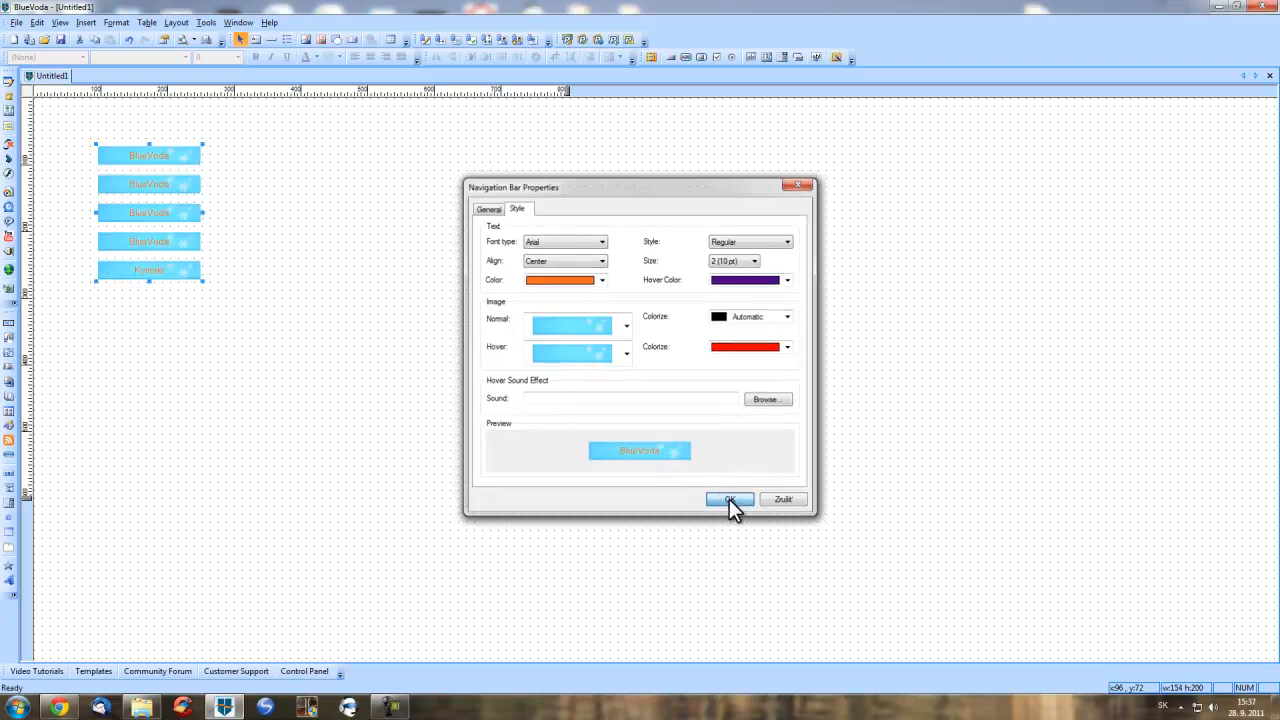
pyautogui.click(306, 230)
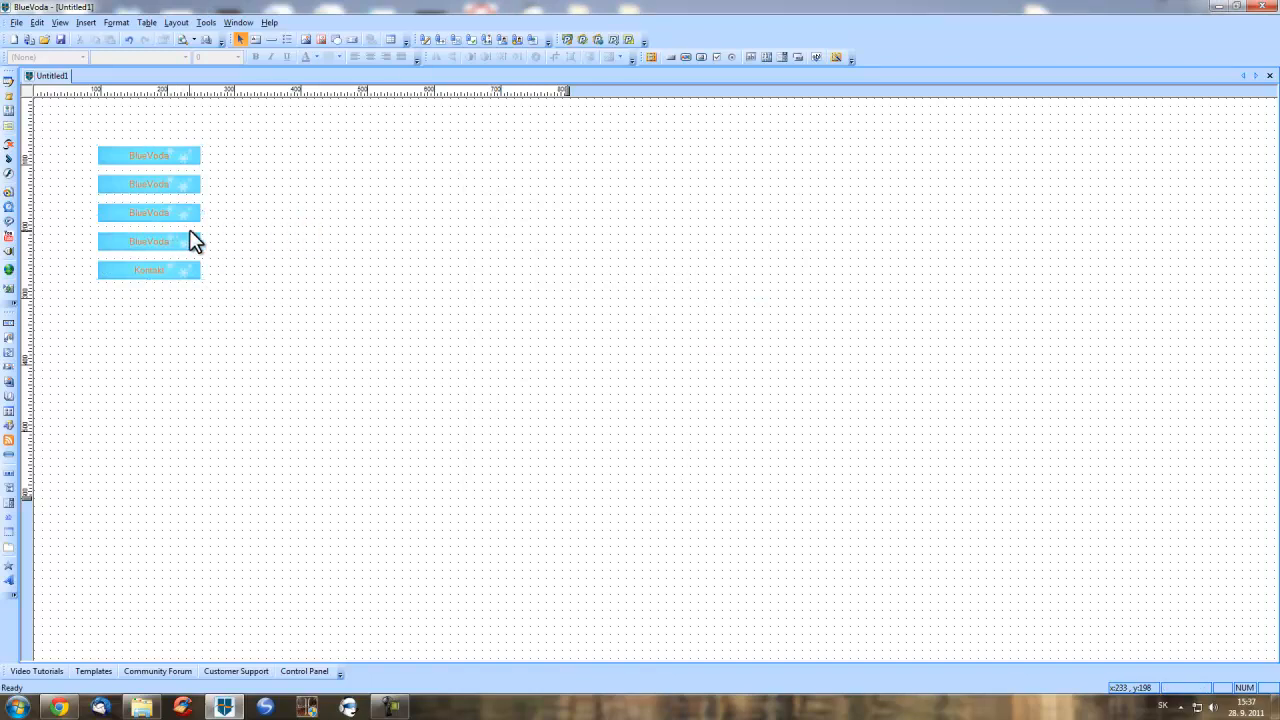
# Step: Preview the page in the web browser and return to the navigation bar in BlueVoda
pyautogui.click(183, 37)
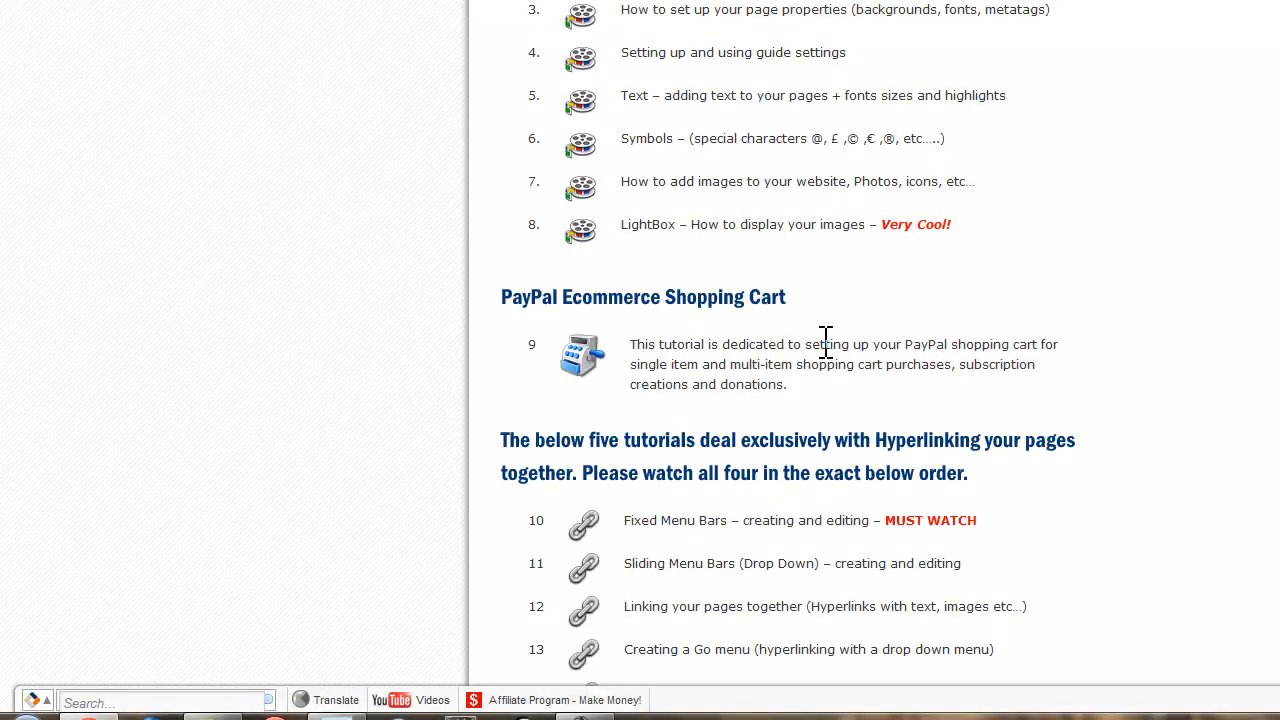
pyautogui.click(338, 717)
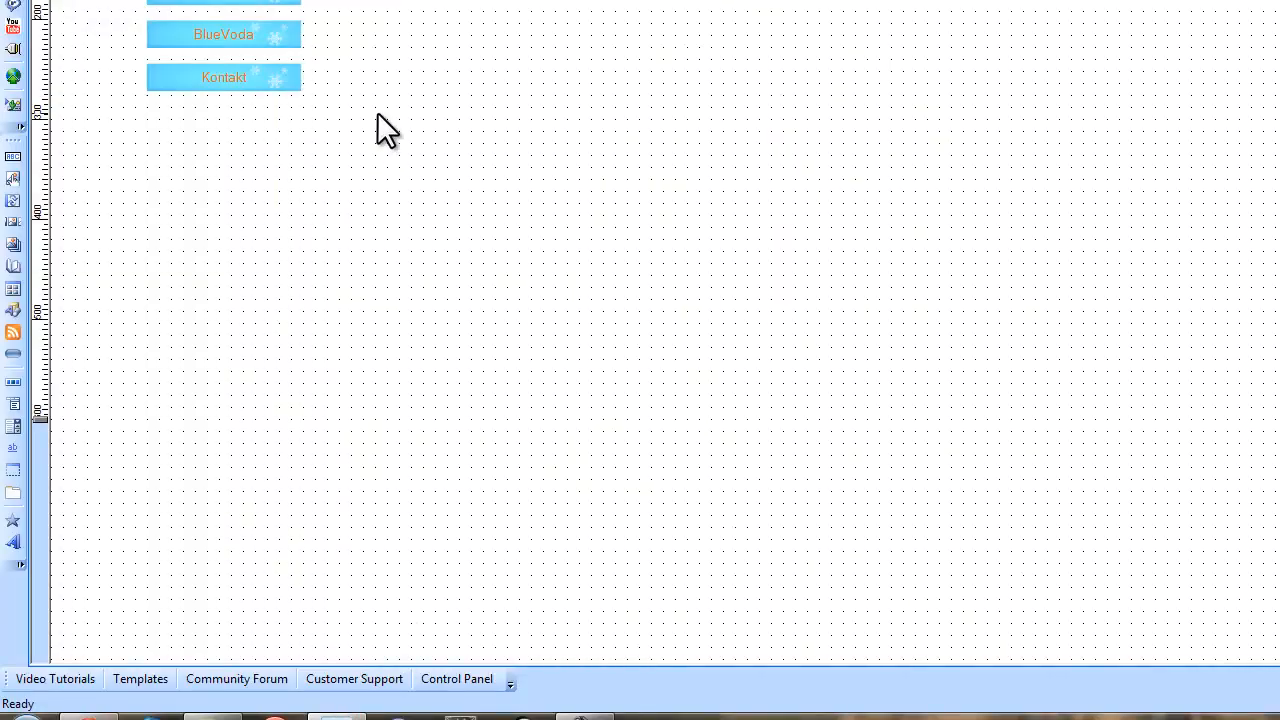
pyautogui.click(246, 10)
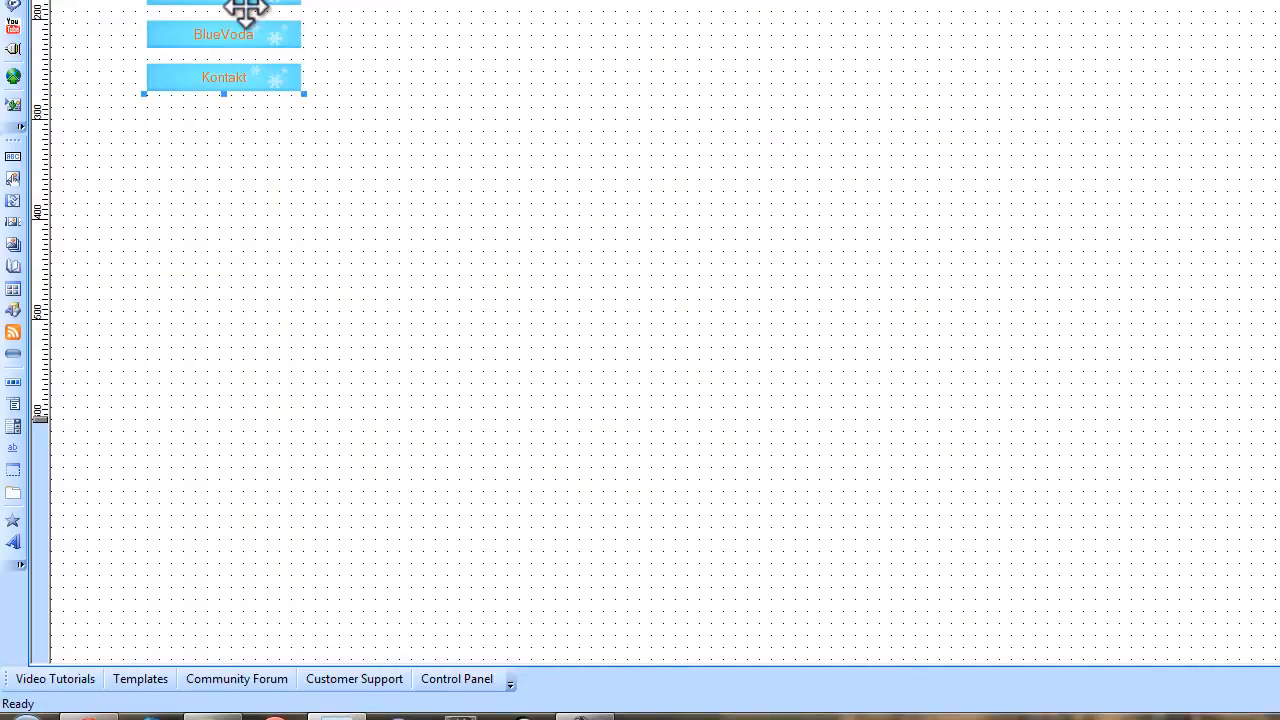
# Step: Delete the navigation bar and insert a menu bar on the page at about x 156, y 72
pyautogui.press('Delete')
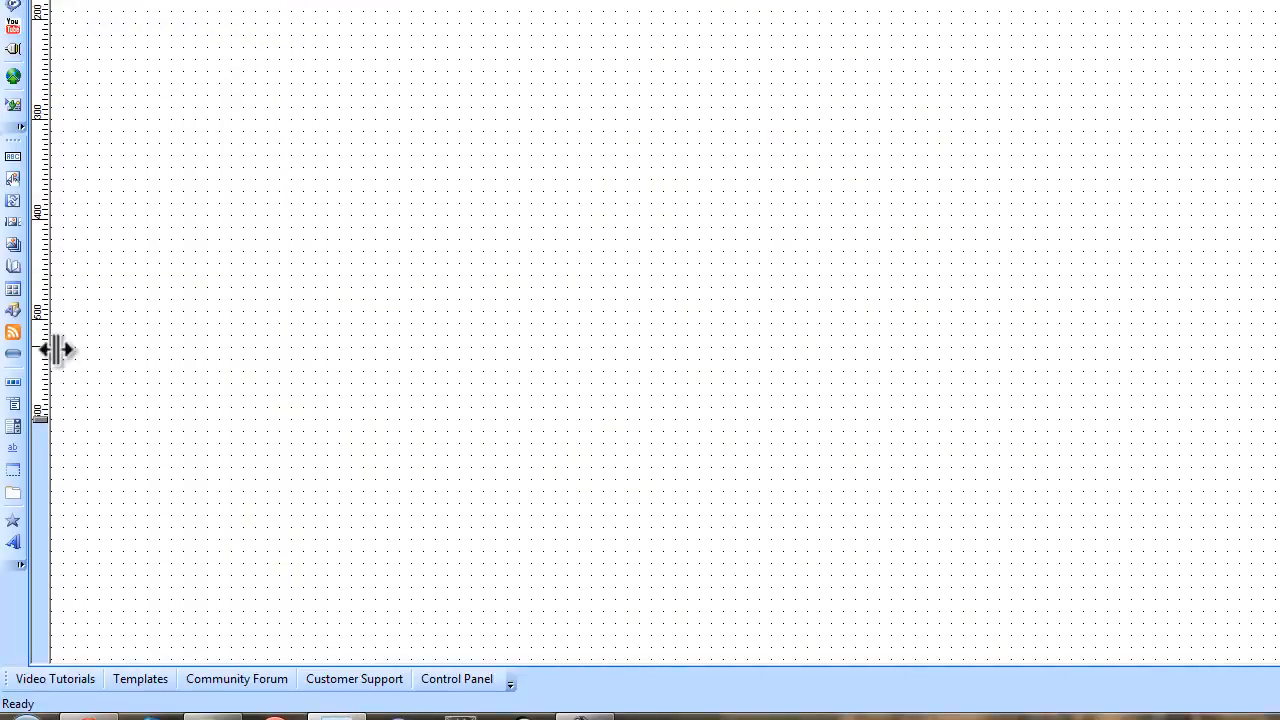
pyautogui.click(15, 400)
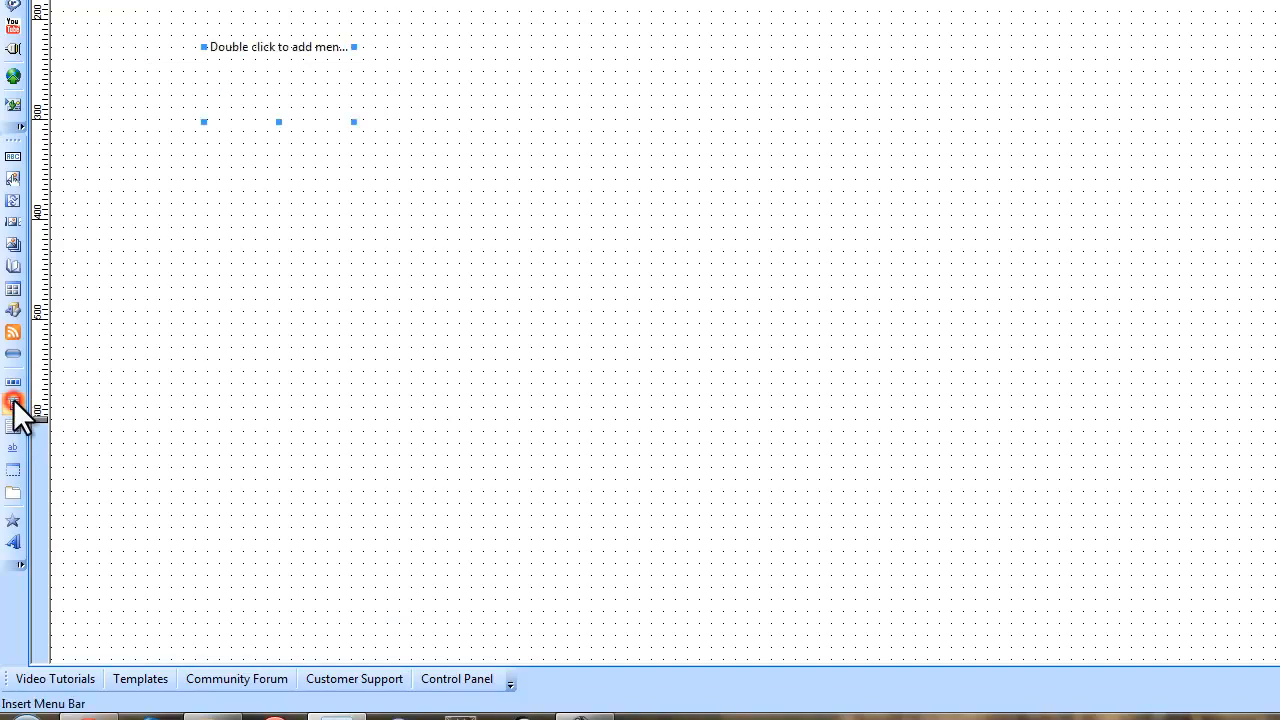
pyautogui.moveTo(297, 46); pyautogui.dragTo(286, 14)
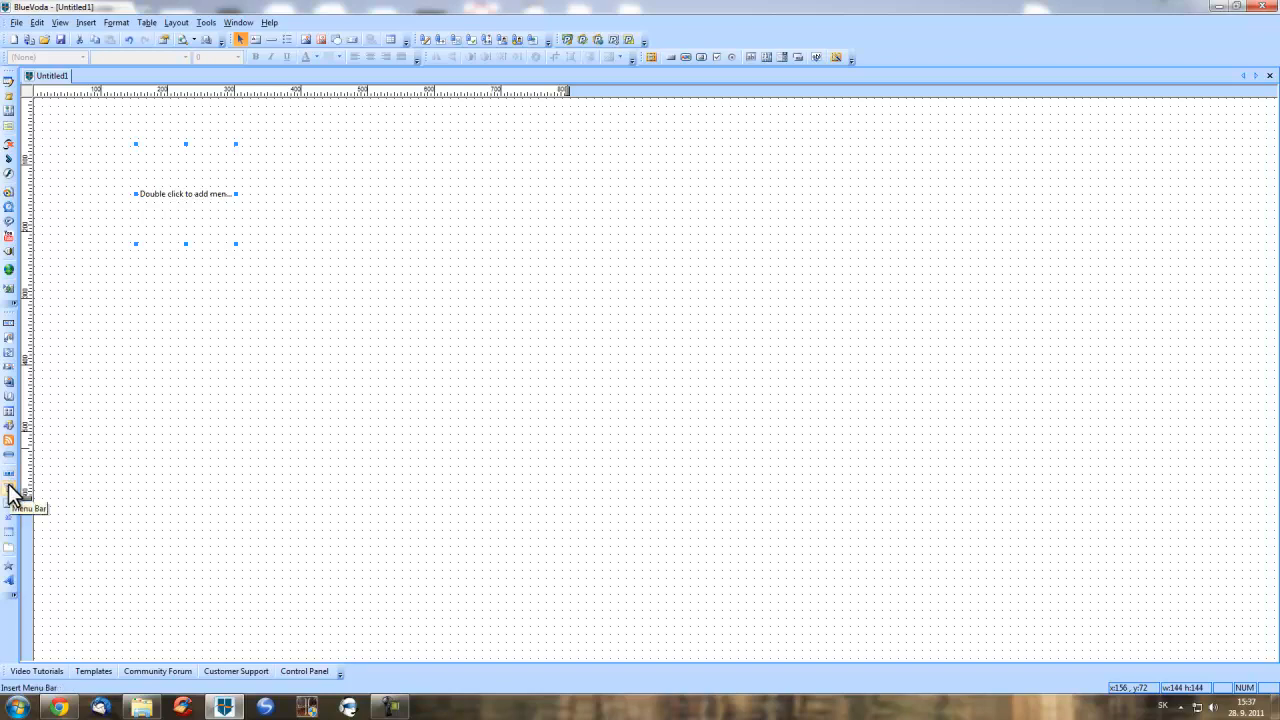
# Step: Add four top-level items, Item1 to Item4, to the menu bar with their default link settings
pyautogui.doubleClick(197, 181)
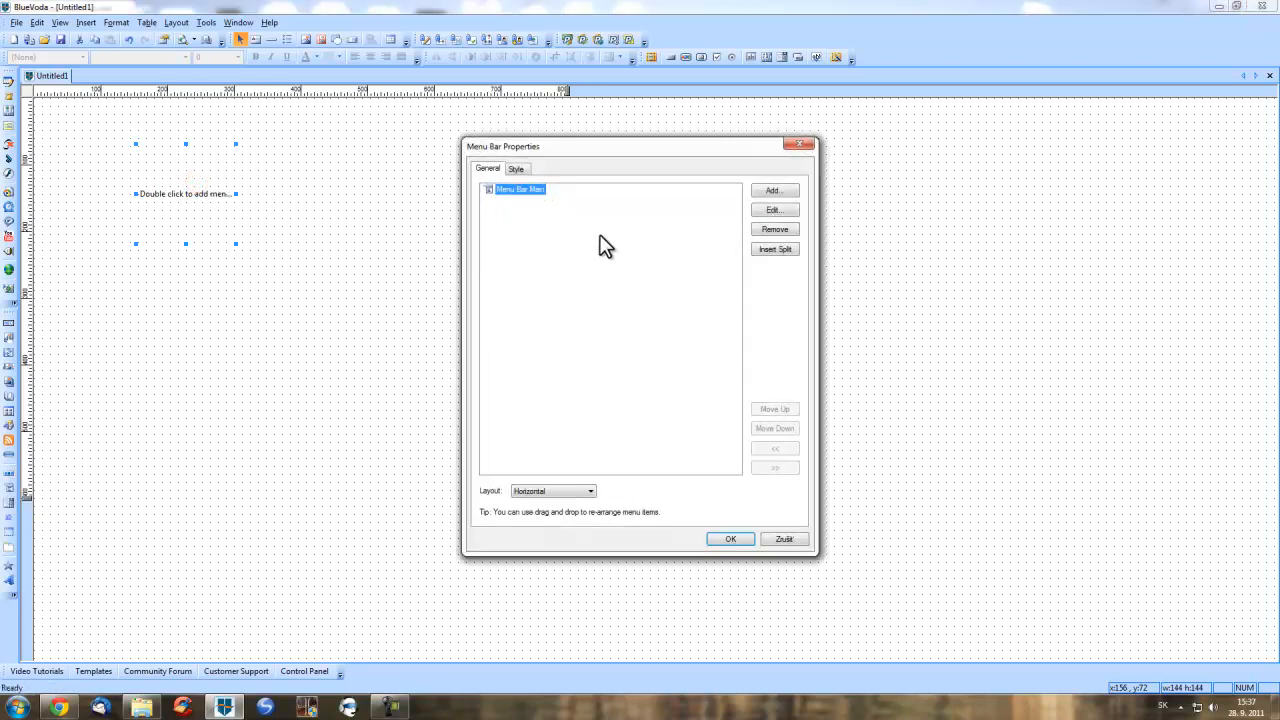
pyautogui.click(775, 192)
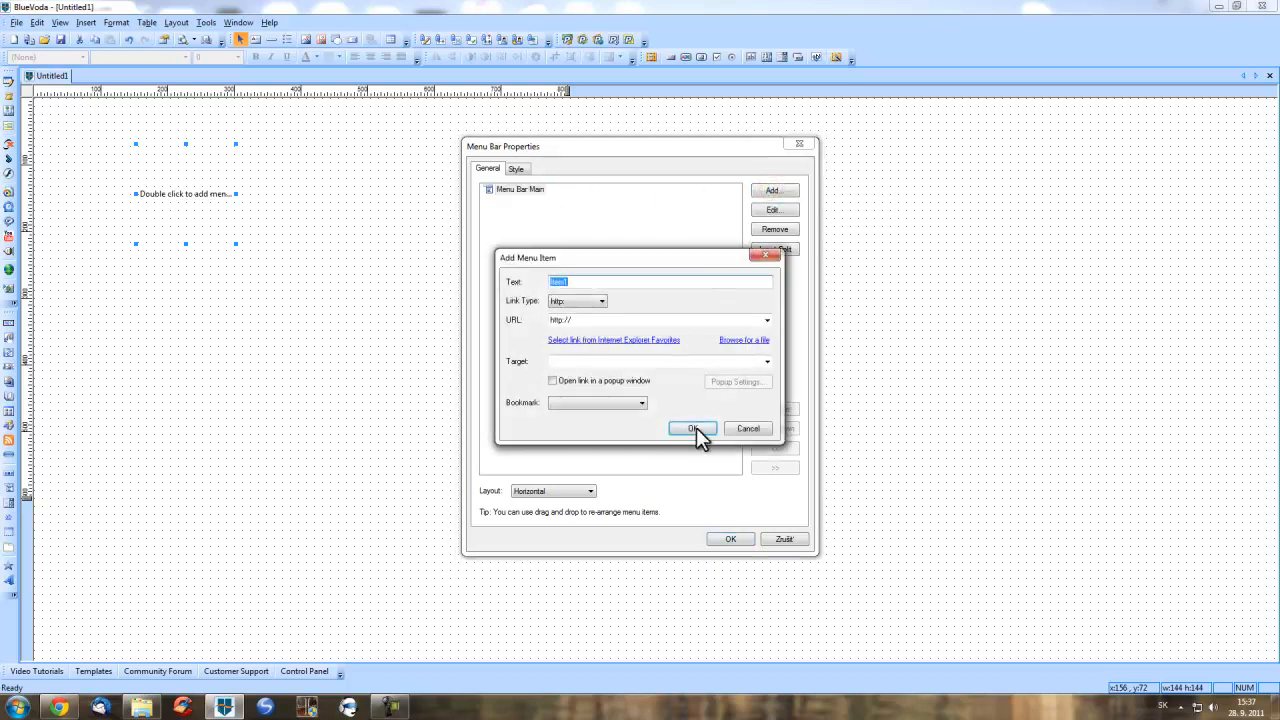
pyautogui.click(698, 431)
pyautogui.click(773, 193)
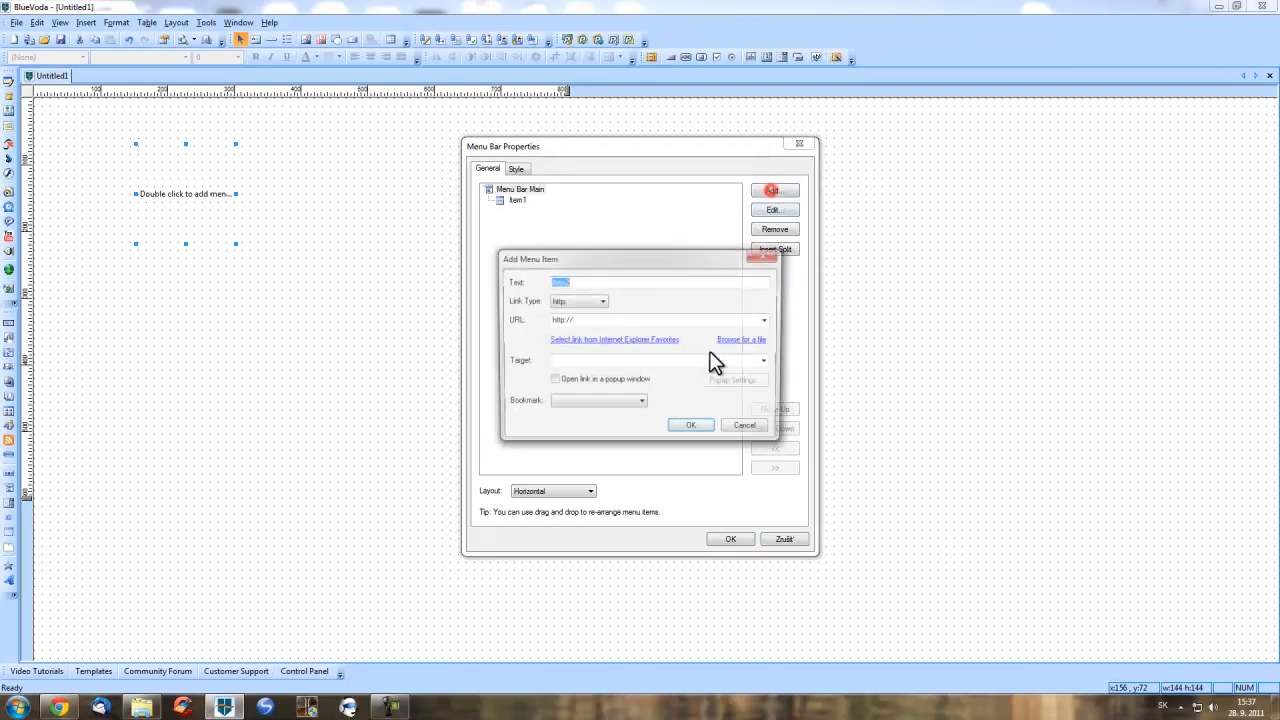
pyautogui.click(694, 430)
pyautogui.click(770, 192)
pyautogui.click(706, 430)
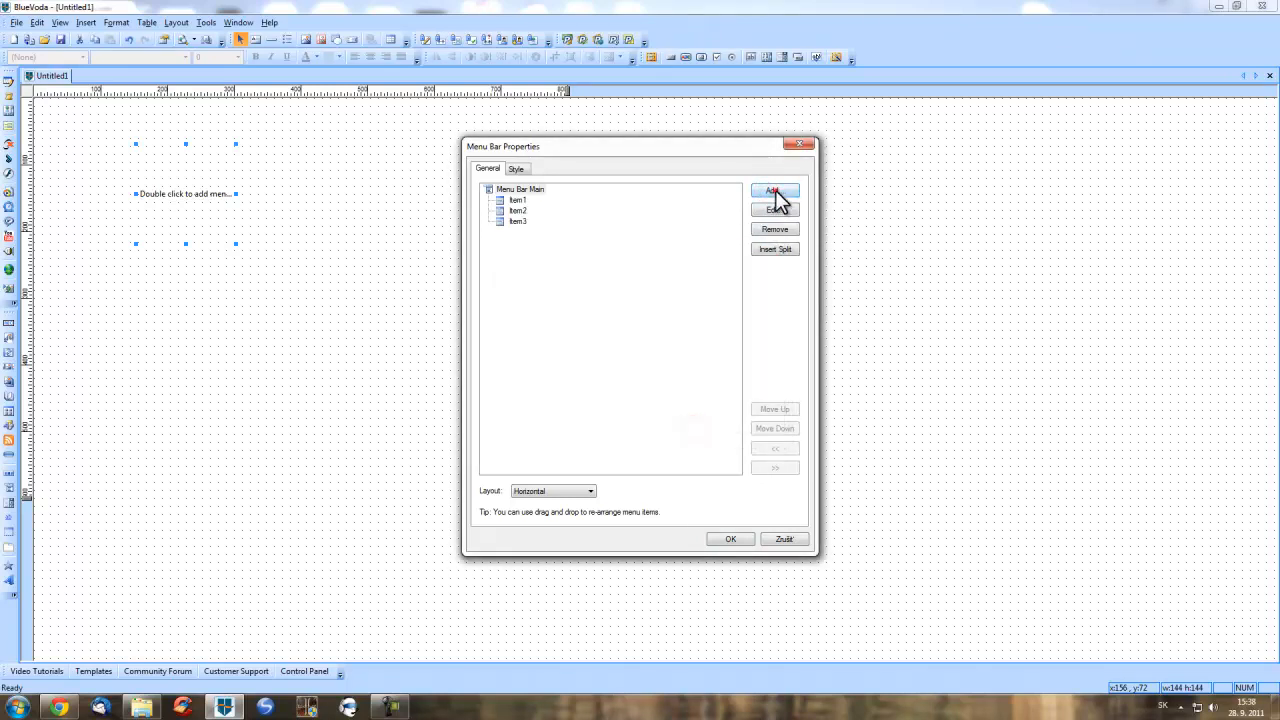
pyautogui.click(771, 192)
pyautogui.click(694, 430)
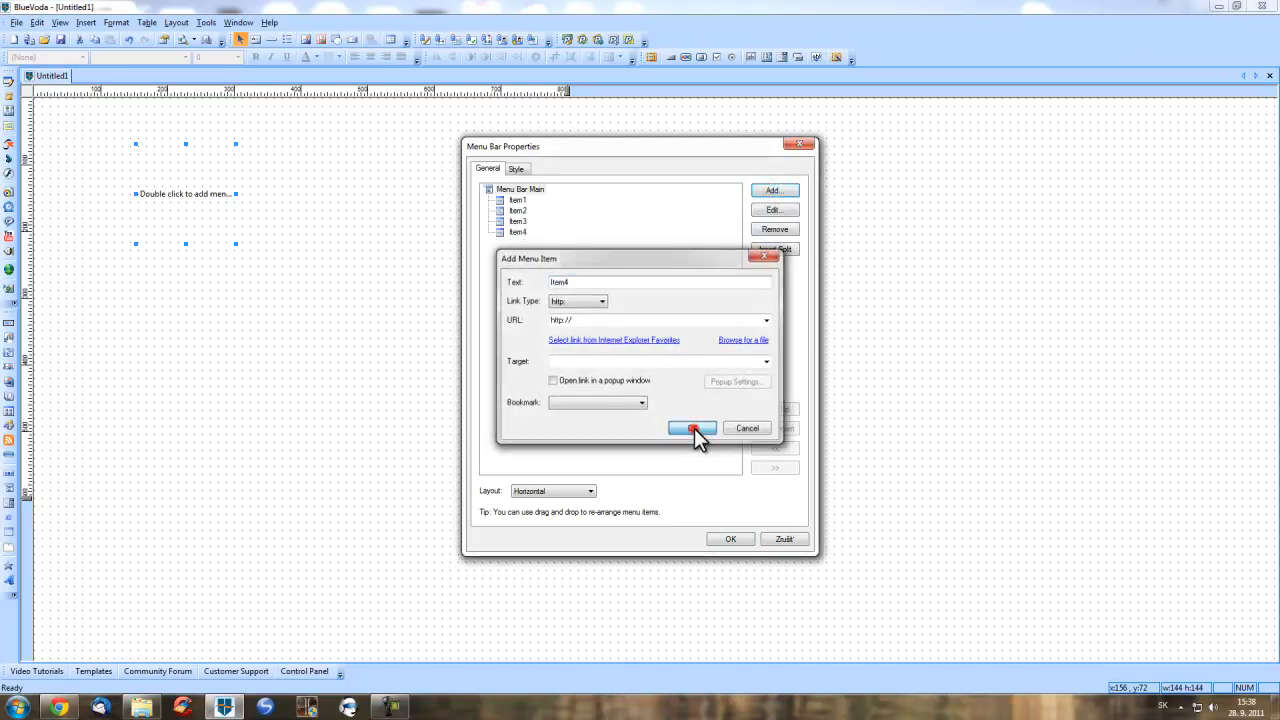
# Step: Add three sub-items, Item5, Item6 and Item7, under Item1 of the menu bar
pyautogui.click(517, 200)
pyautogui.click(790, 192)
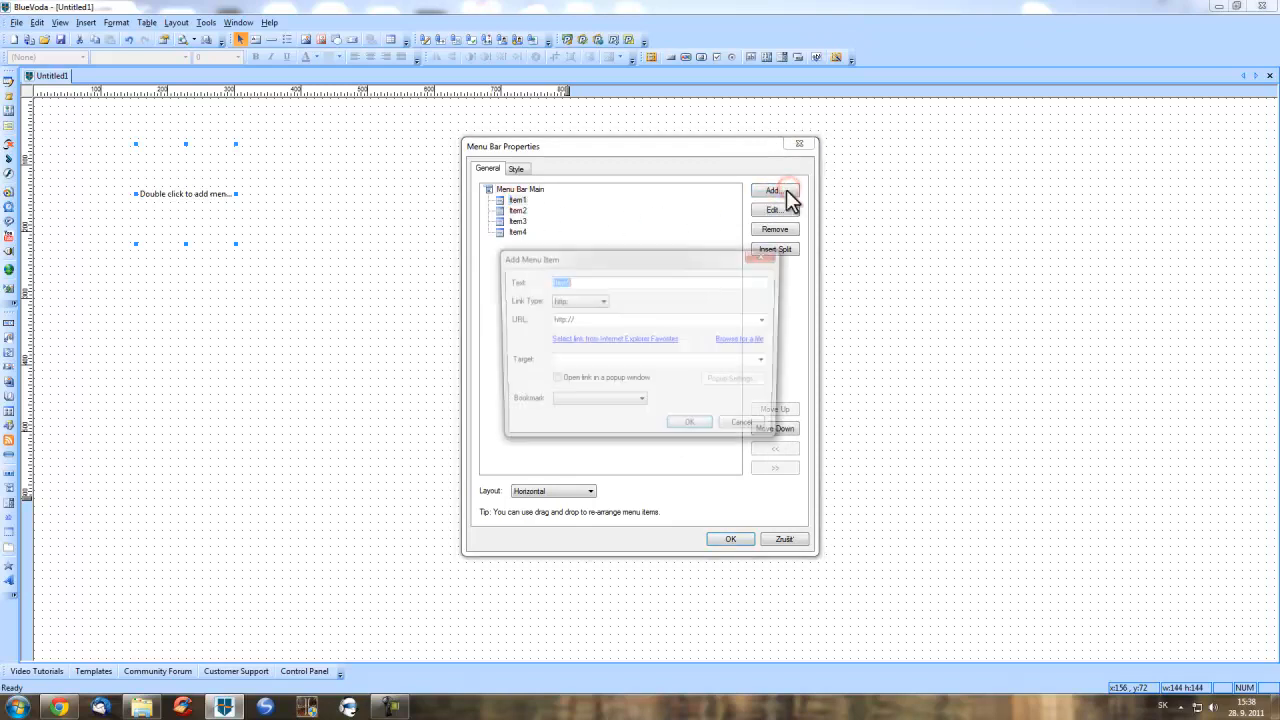
pyautogui.click(692, 432)
pyautogui.click(773, 192)
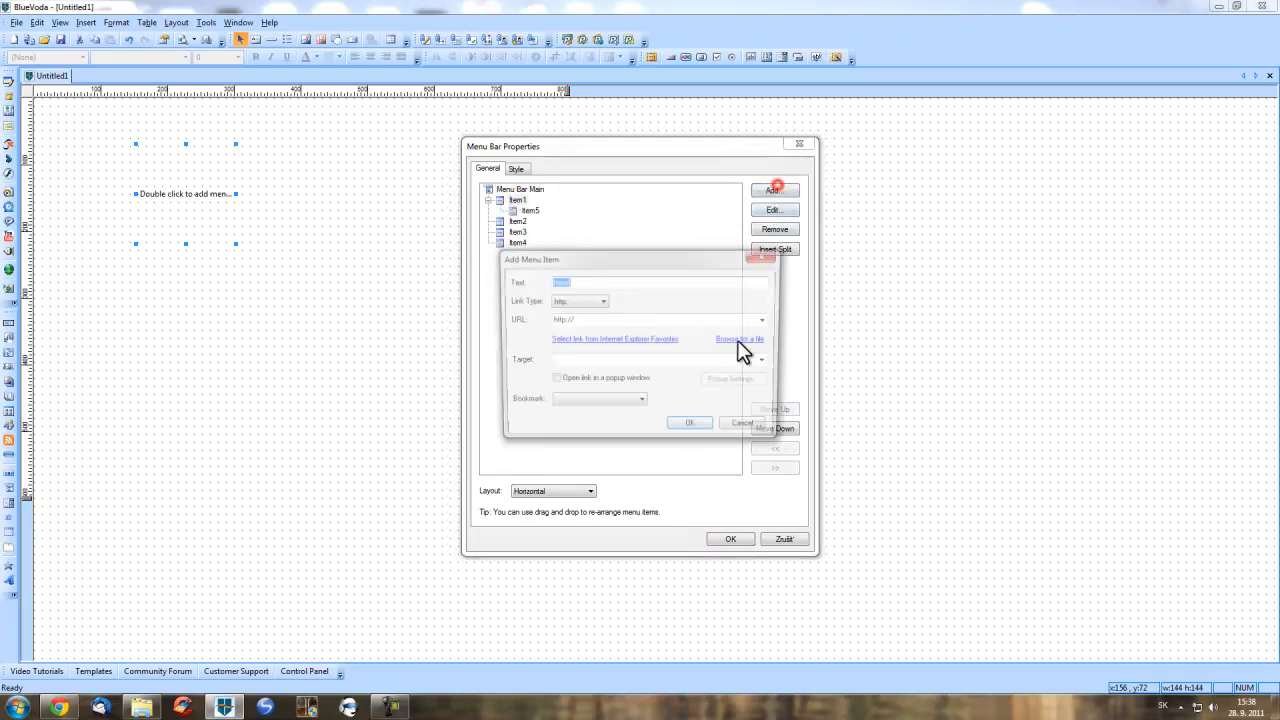
pyautogui.click(700, 430)
pyautogui.click(778, 191)
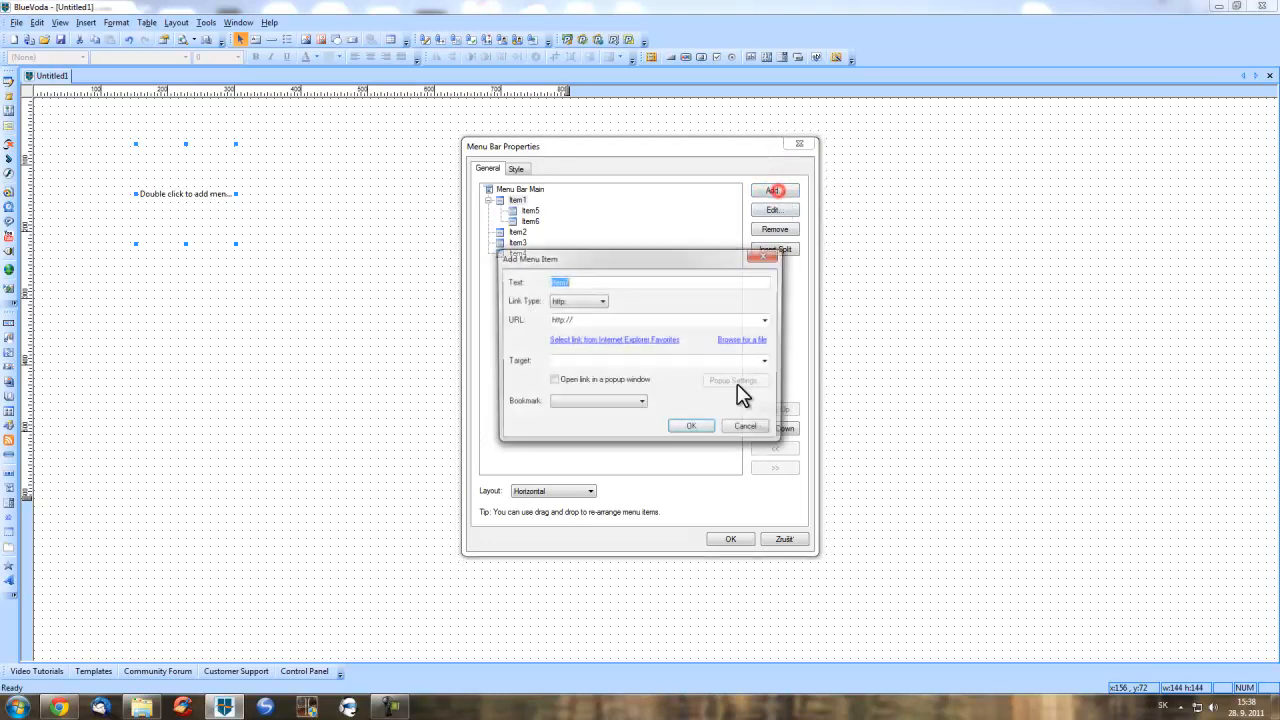
pyautogui.click(694, 432)
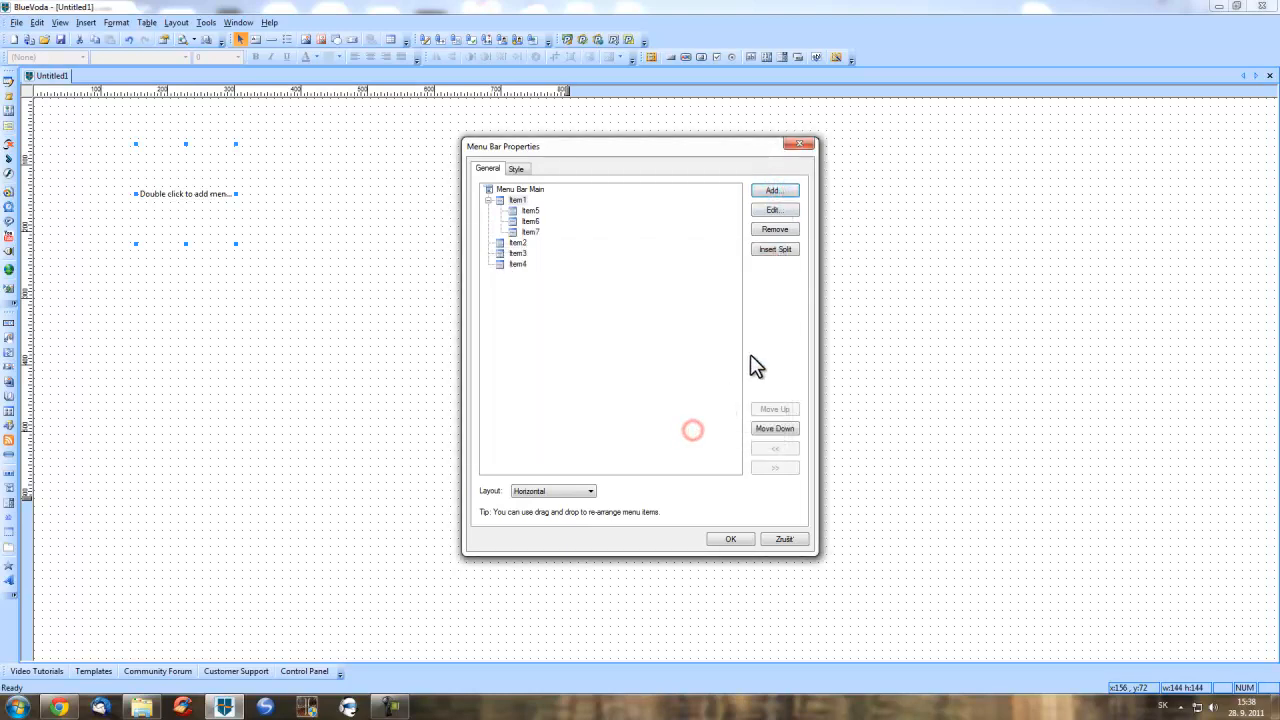
# Step: Examine the text and link settings of Item1 in the menu bar
pyautogui.click(517, 200)
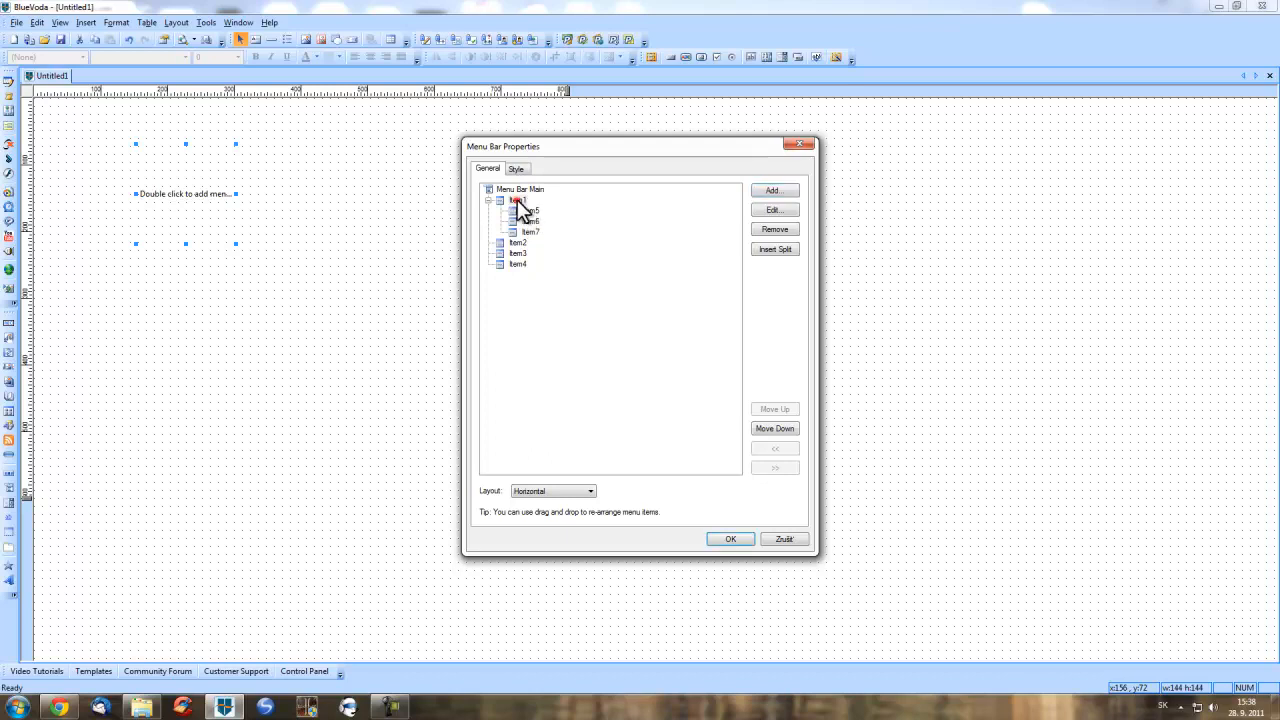
pyautogui.click(765, 210)
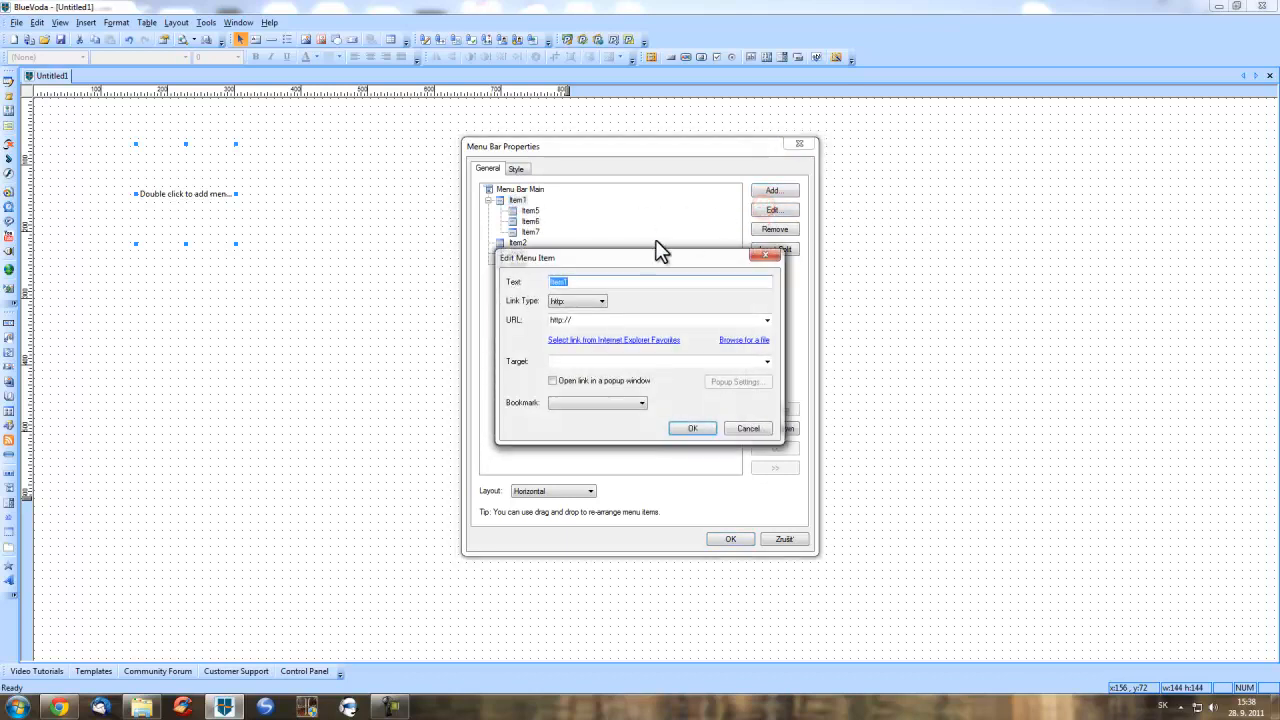
pyautogui.click(598, 320)
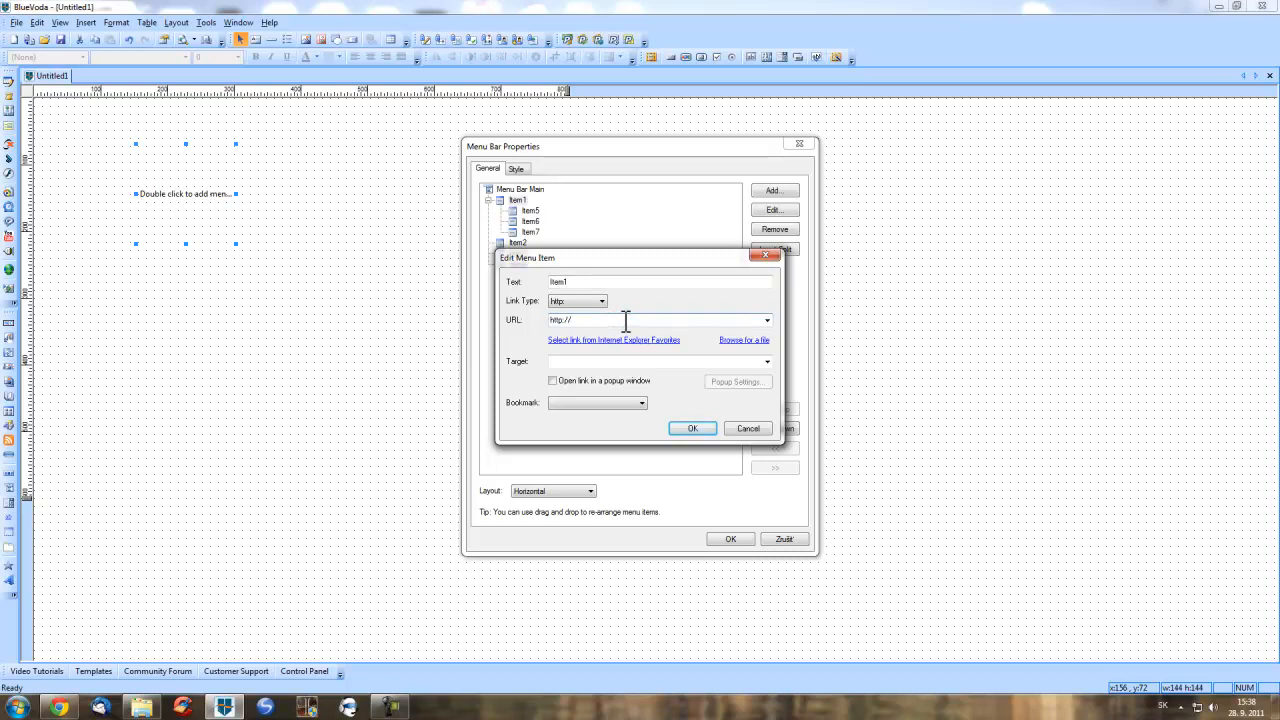
pyautogui.click(692, 428)
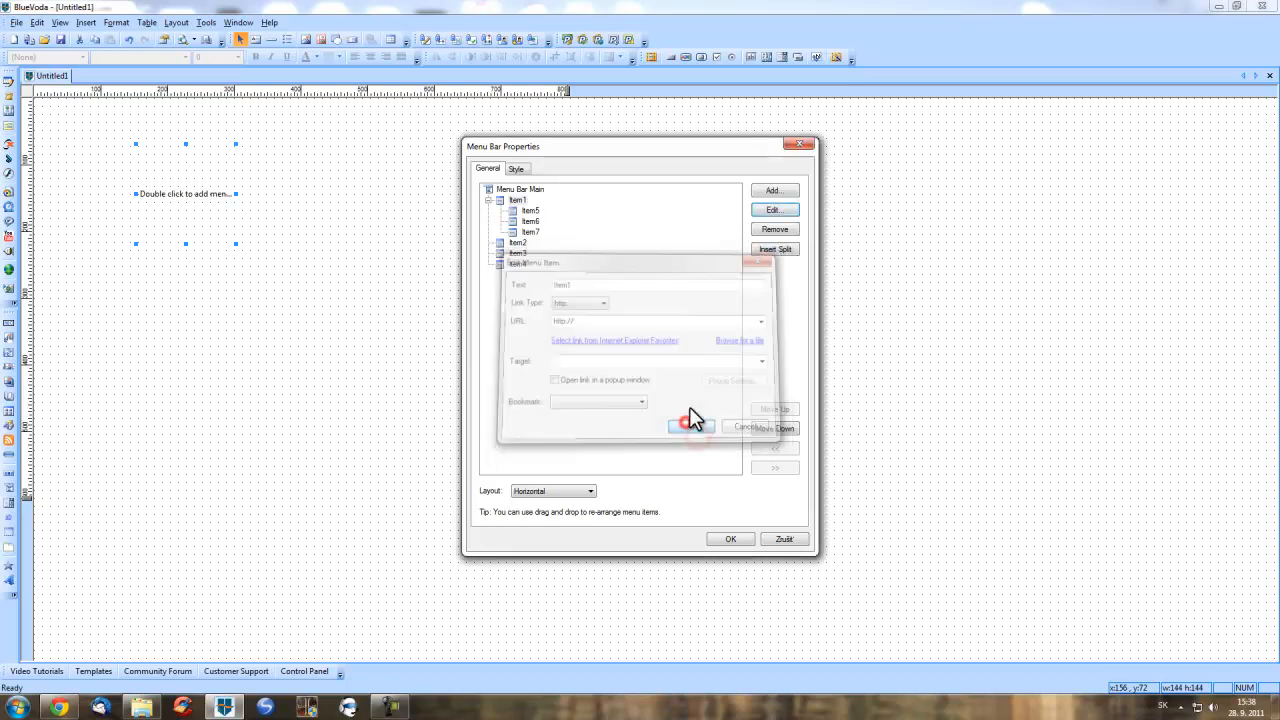
# Step: Examine the menu bar's style settings for items, hovered items and sub-items
pyautogui.click(520, 169)
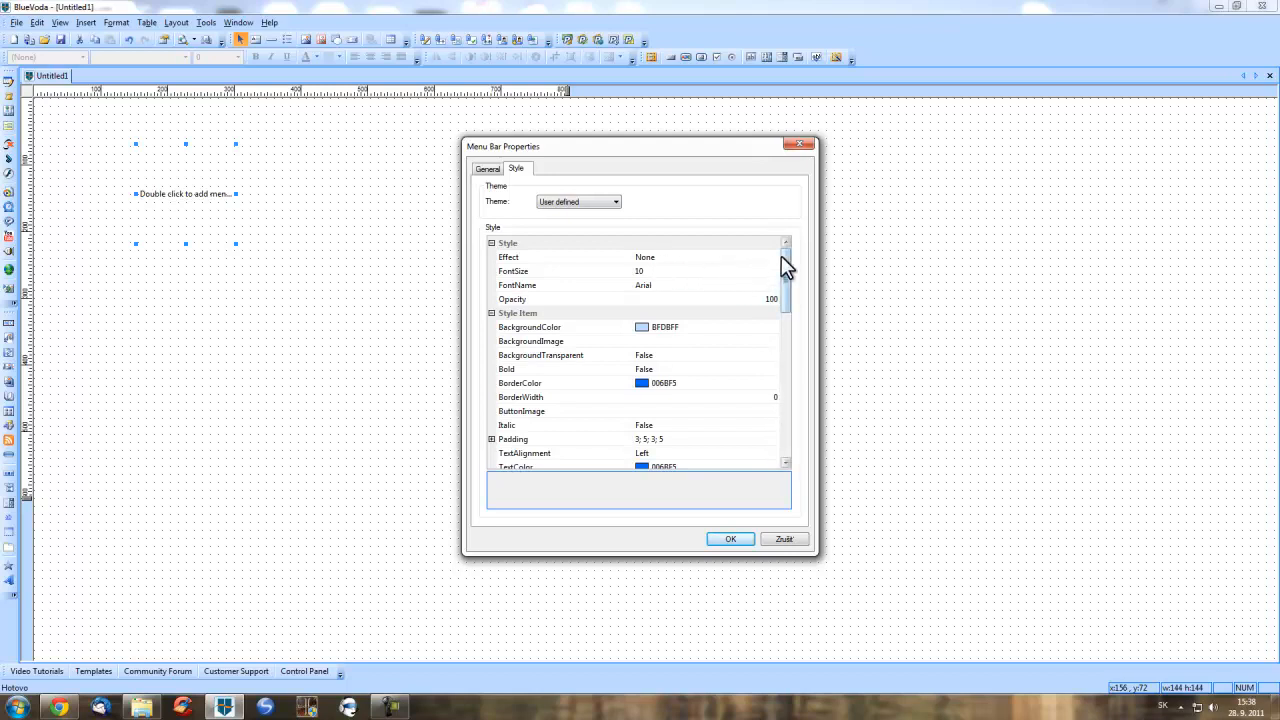
pyautogui.scroll(-1, 781, 256)
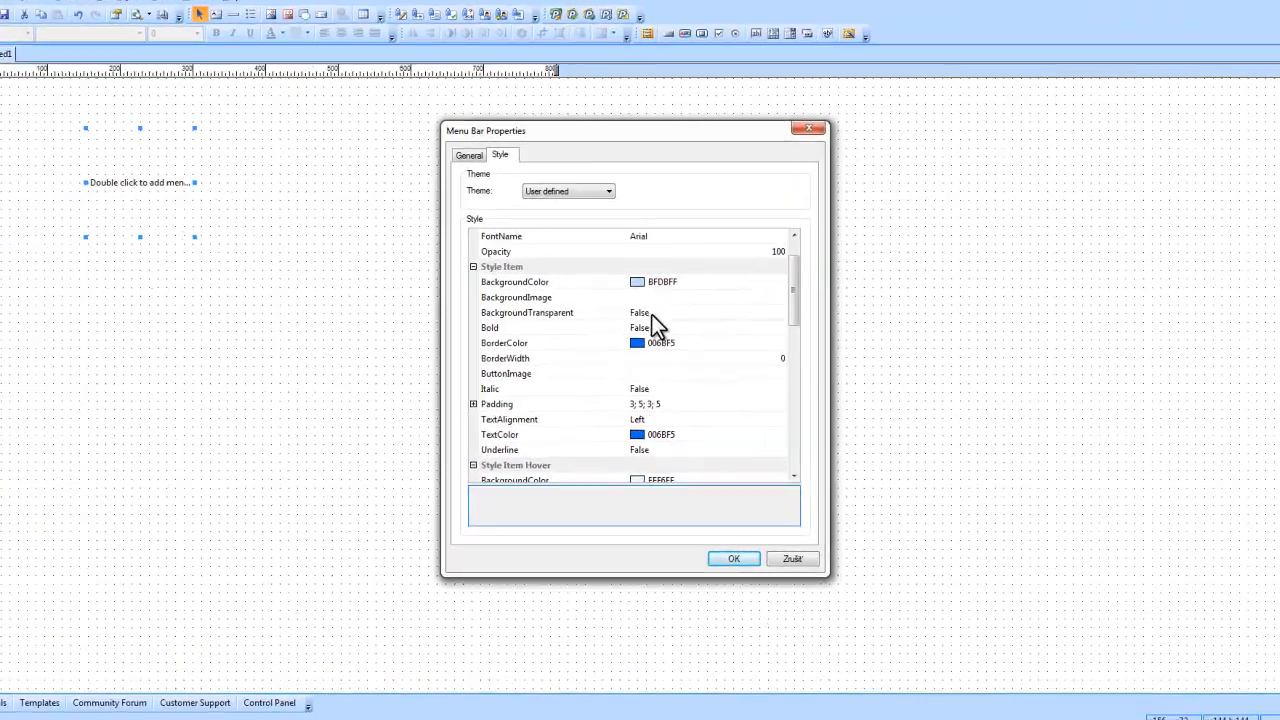
pyautogui.moveTo(793, 282); pyautogui.dragTo(827, 364)
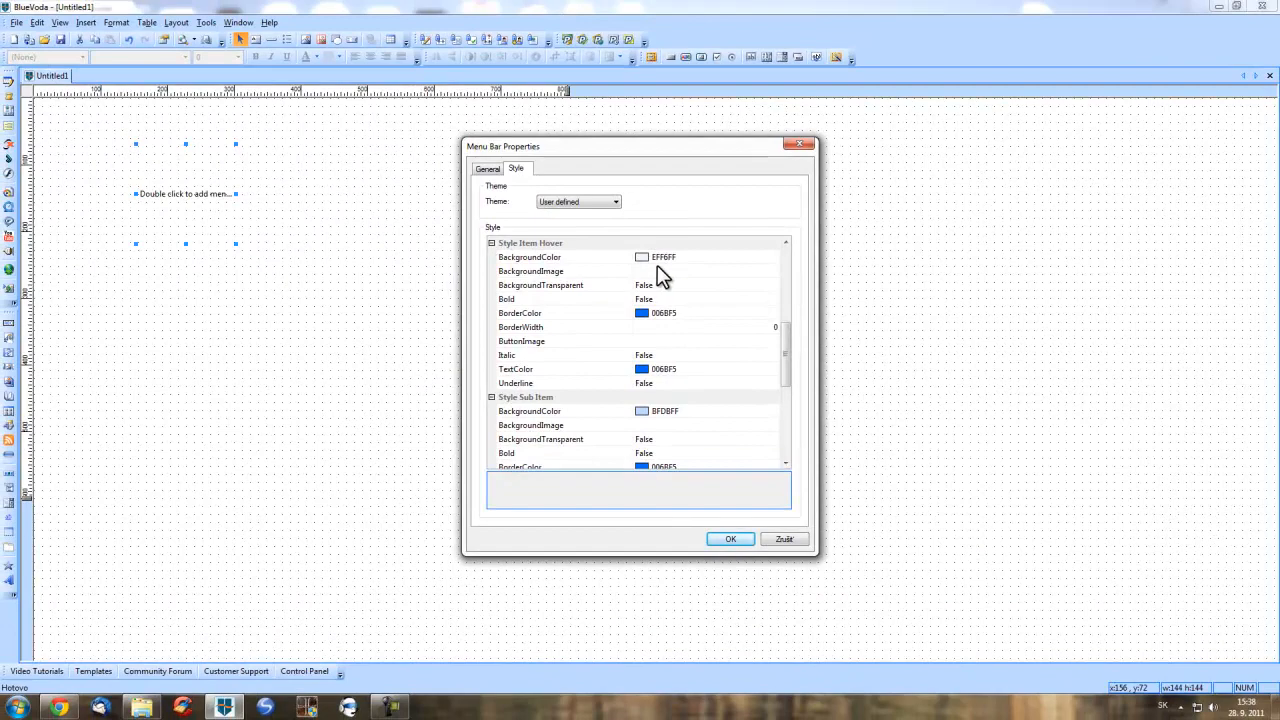
pyautogui.moveTo(786, 336); pyautogui.dragTo(806, 246)
# Step: Apply the menu bar properties and move the menu bar slightly down to y 84
pyautogui.click(489, 168)
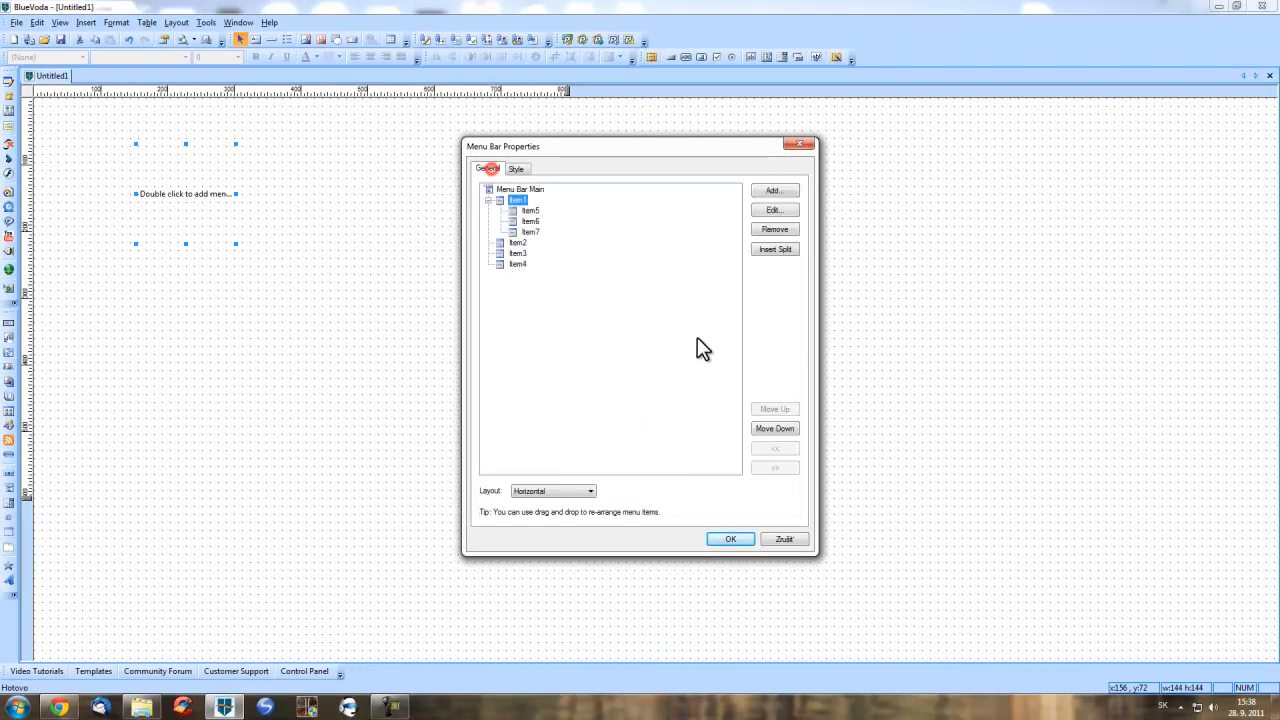
pyautogui.click(730, 539)
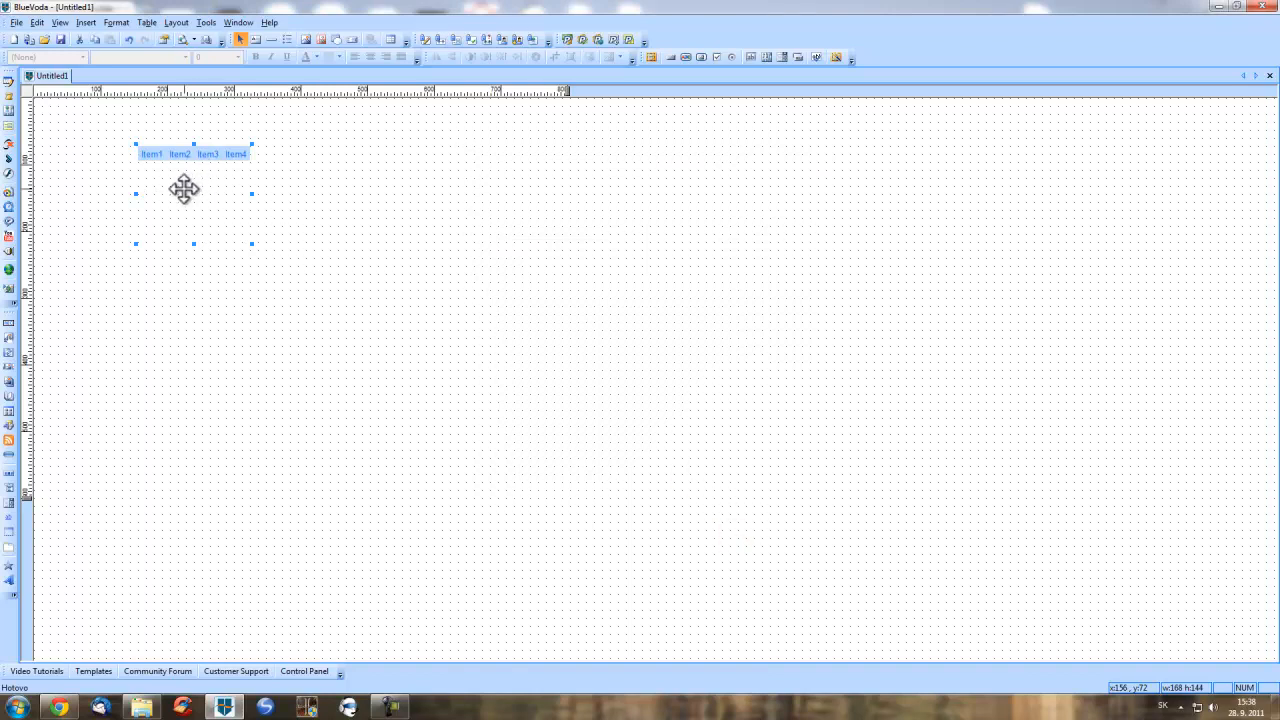
pyautogui.moveTo(186, 197); pyautogui.dragTo(191, 205)
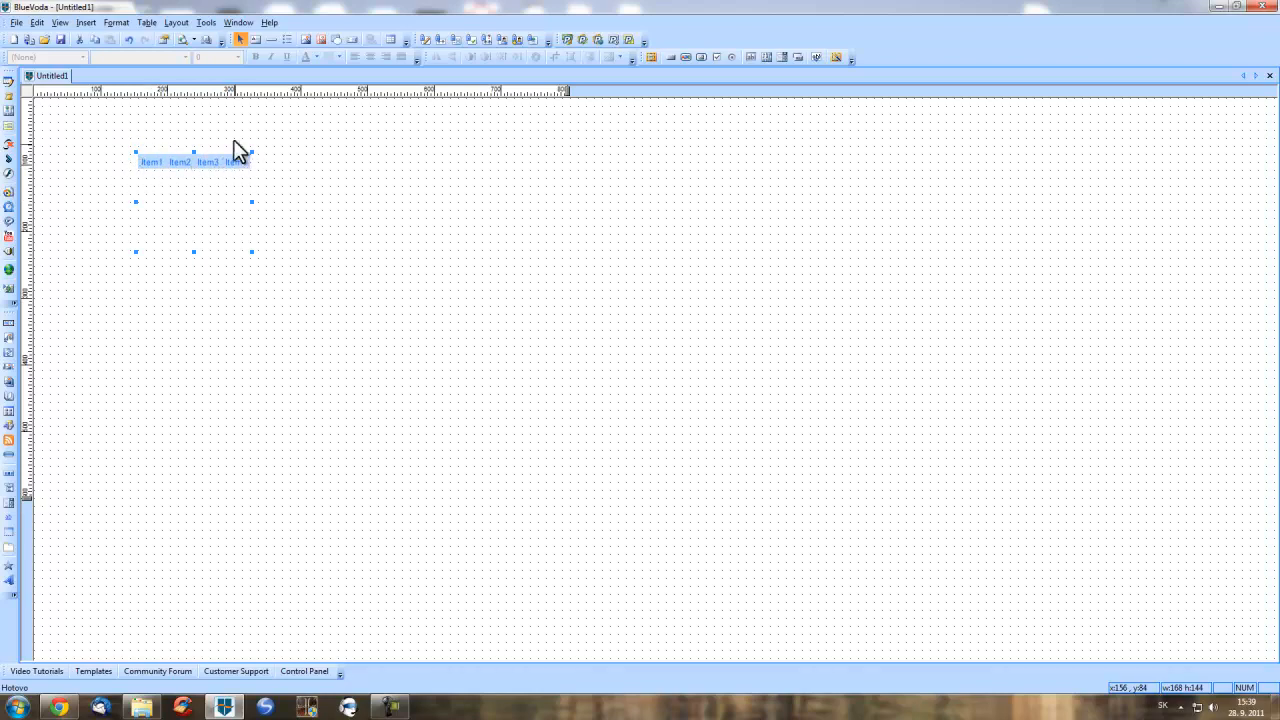
# Step: Preview the menu bar in the web browser, check Item1's submenu, and return to BlueVoda
pyautogui.click(183, 41)
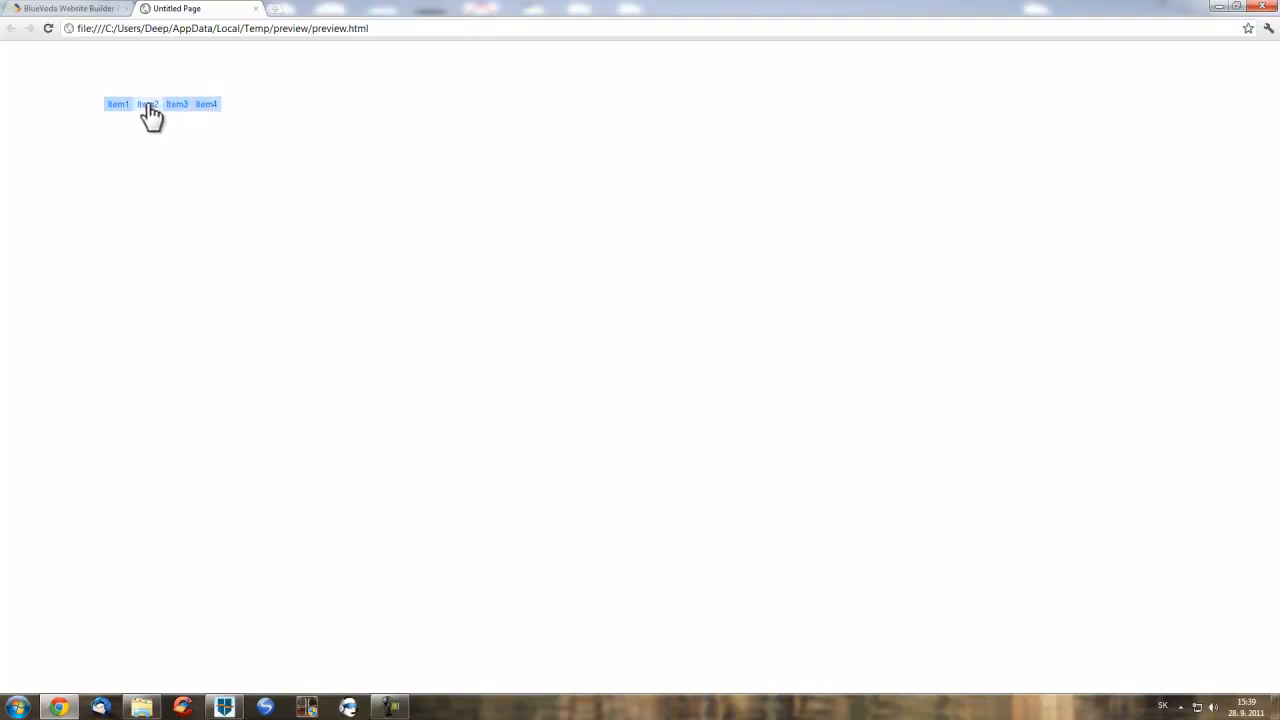
pyautogui.moveTo(117, 112)
pyautogui.click(217, 714)
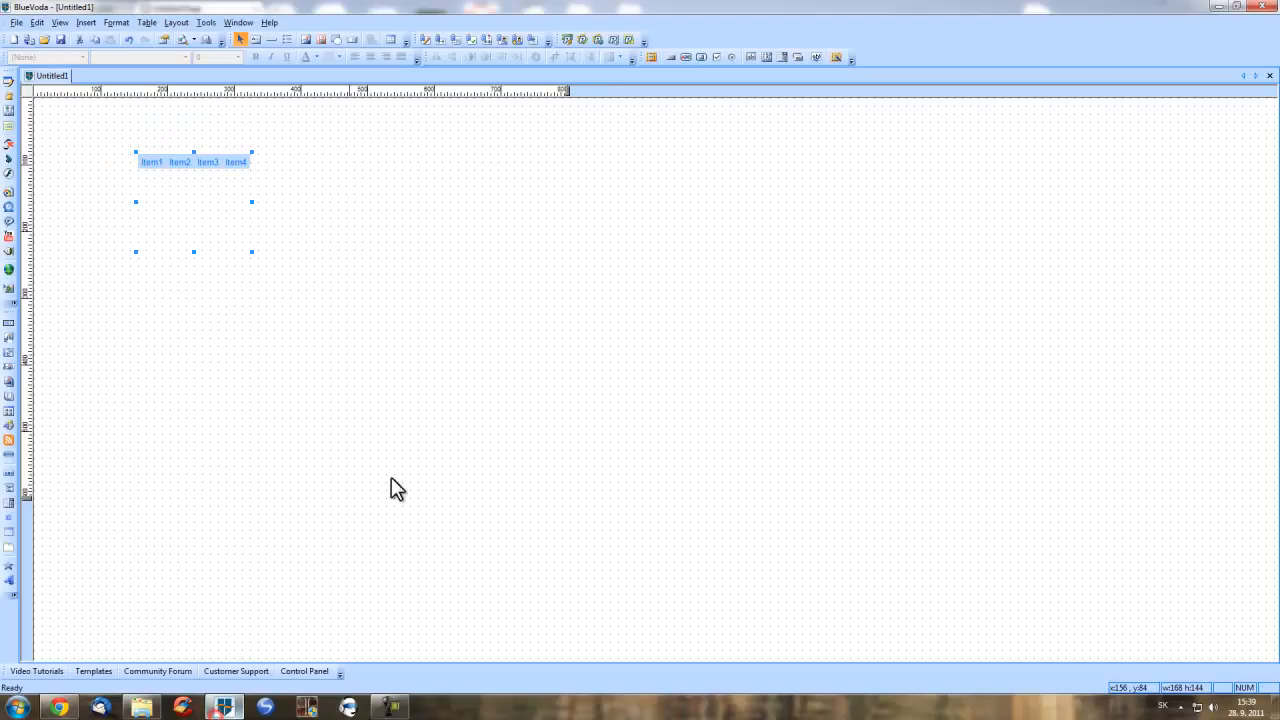
# Step: Change the menu bar's layout to Vertical and apply it
pyautogui.doubleClick(220, 211)
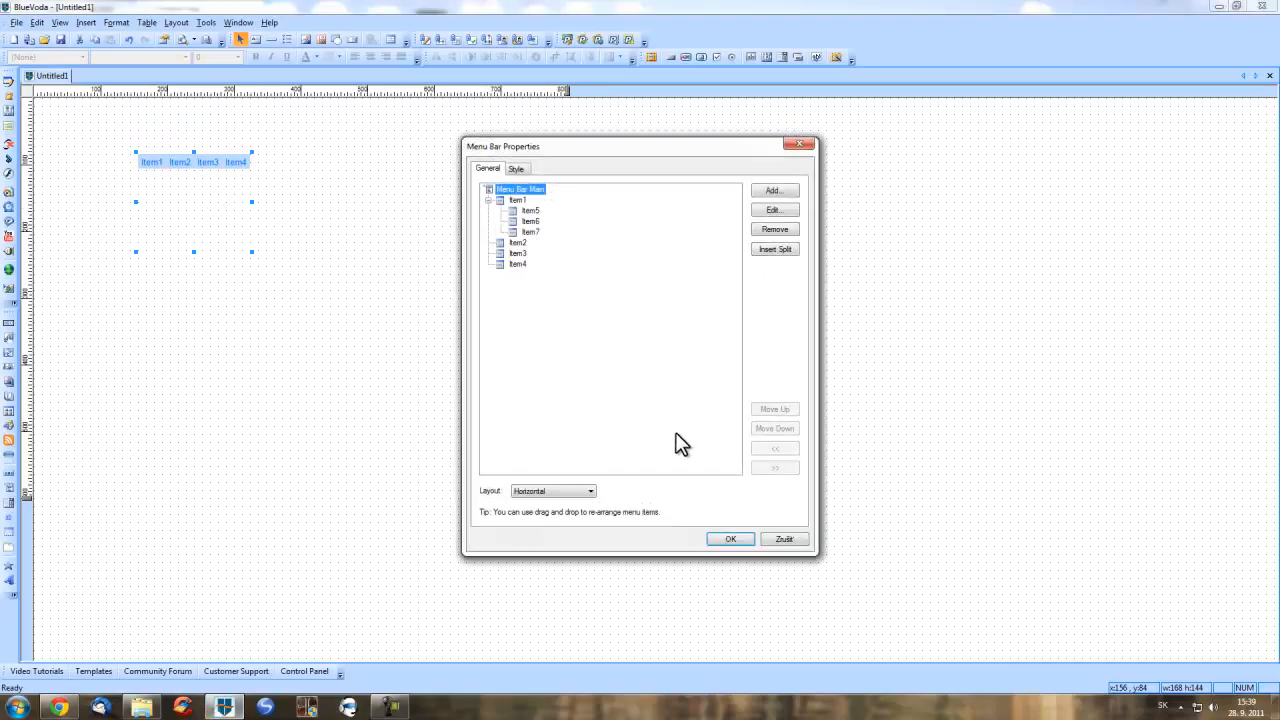
pyautogui.click(578, 491)
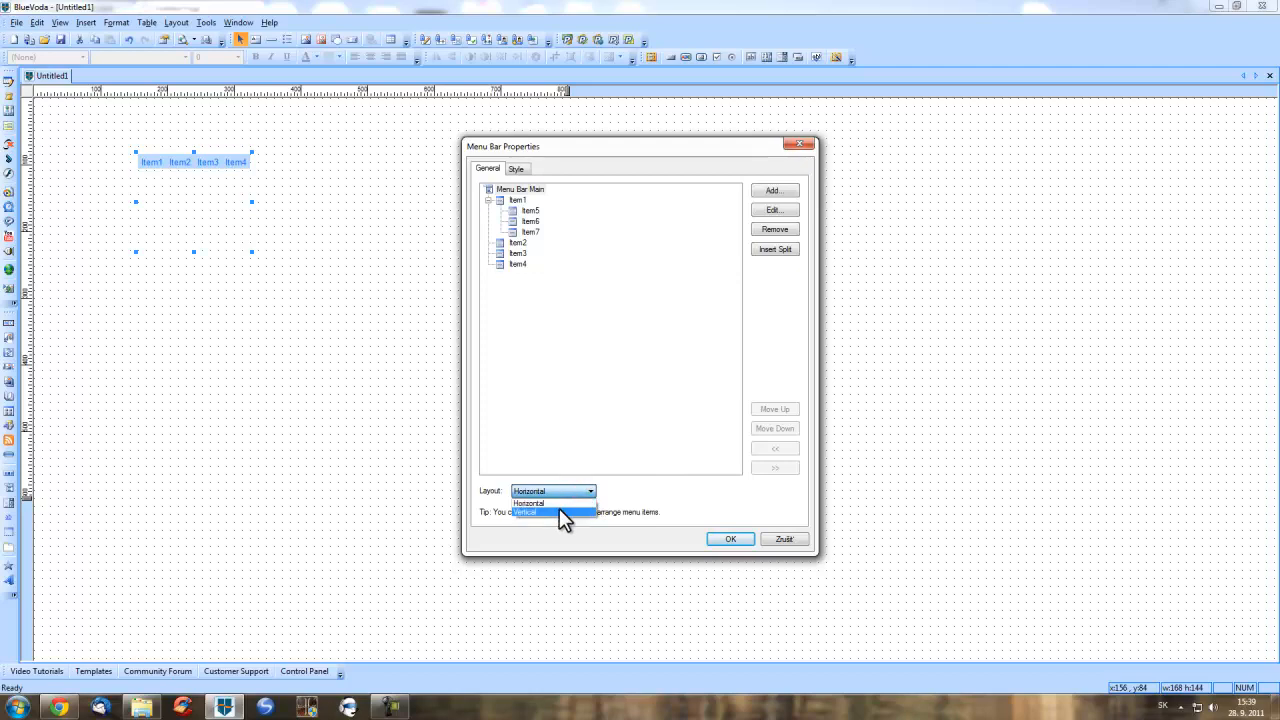
pyautogui.click(559, 508)
pyautogui.click(728, 539)
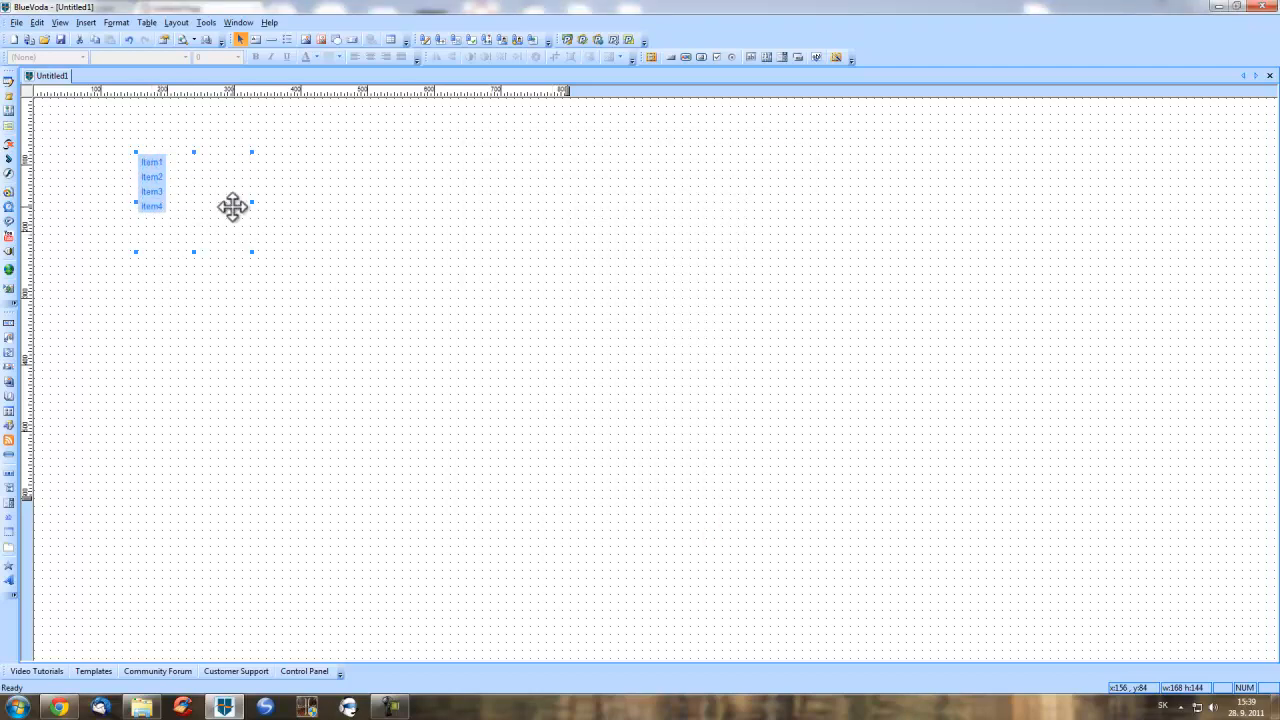
# Step: Delete the menu bar and insert a Go Menu on the page at about x 204, y 108
pyautogui.press('Delete')
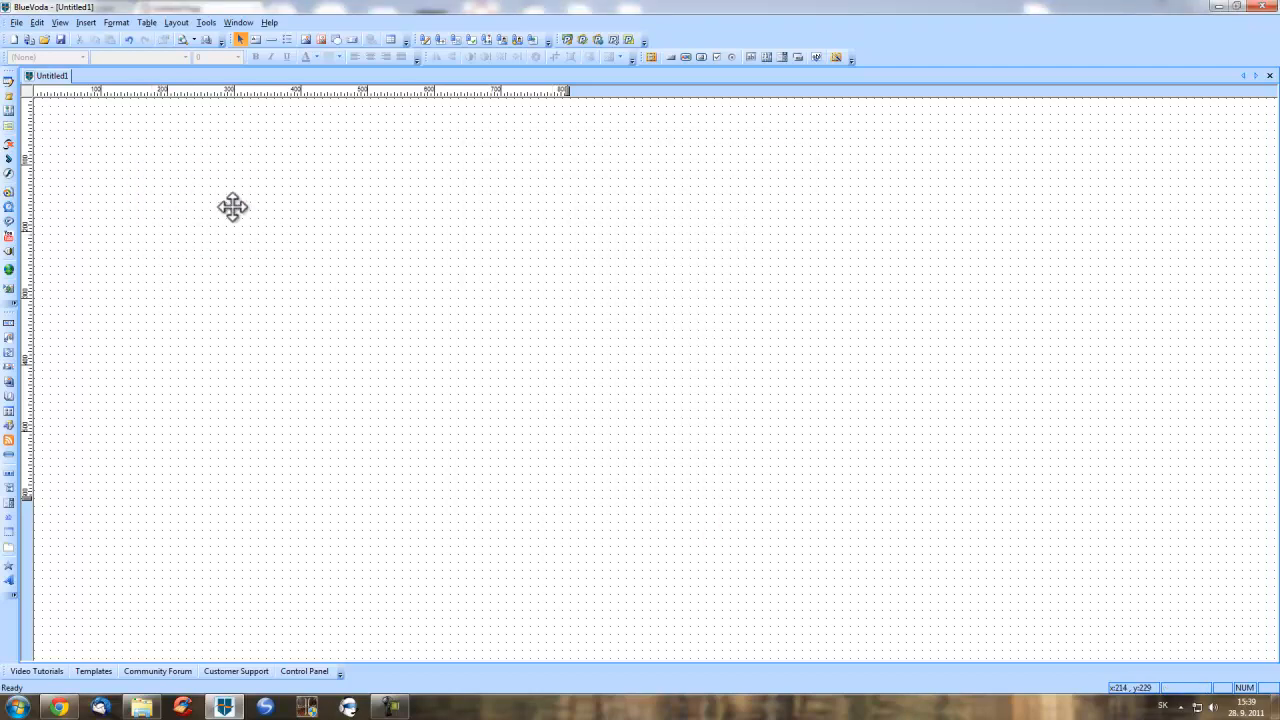
pyautogui.doubleClick(8, 516)
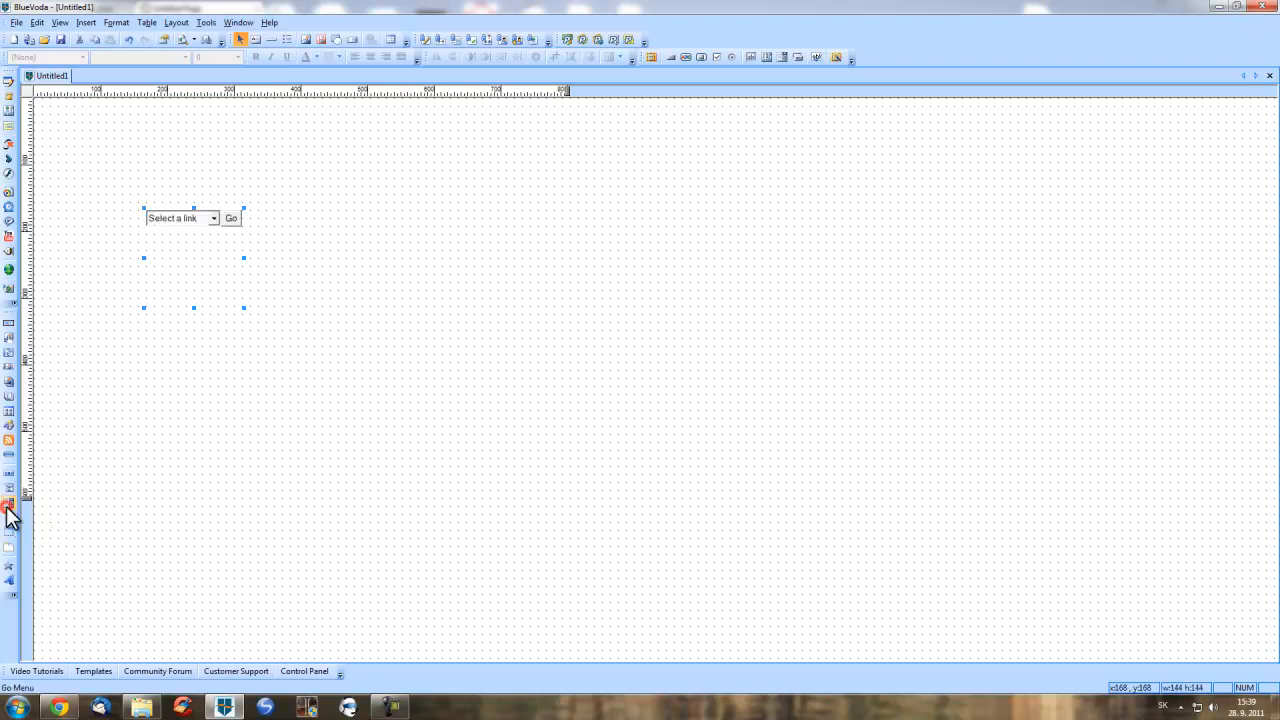
pyautogui.moveTo(188, 285); pyautogui.dragTo(223, 248)
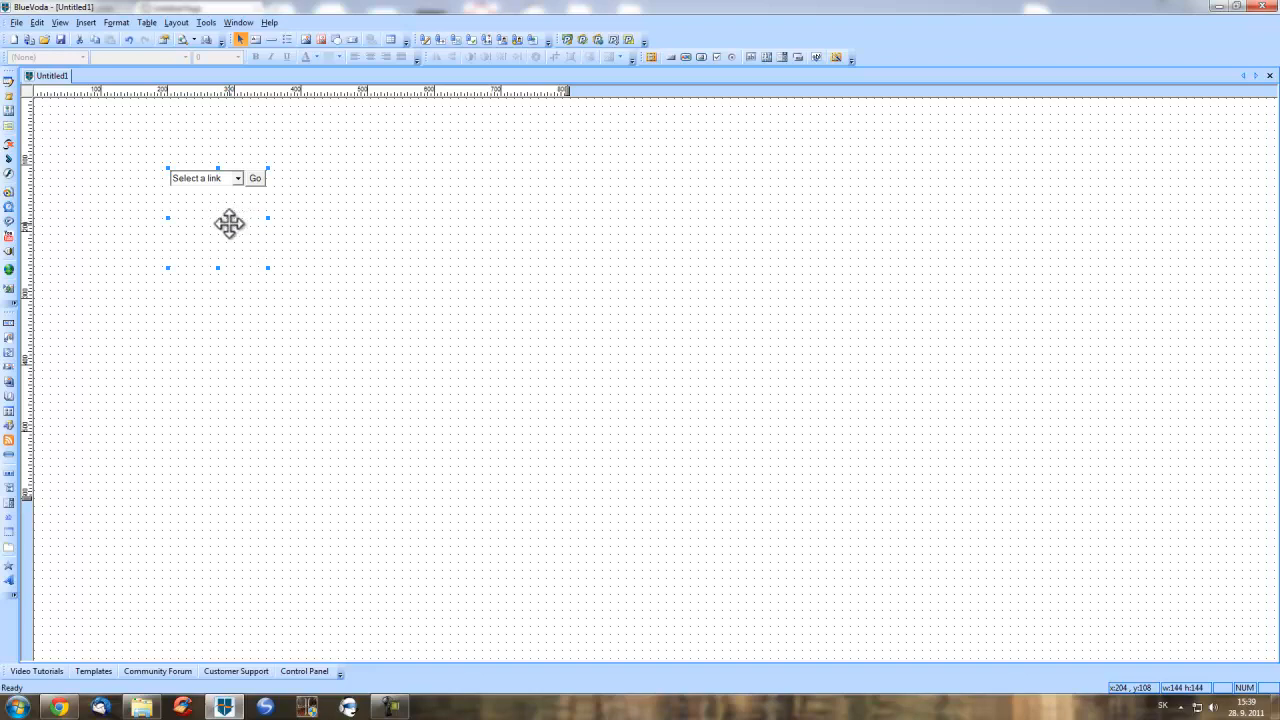
# Step: Start a new item in the Go Menu and set its link to open in a popup window
pyautogui.doubleClick(239, 215)
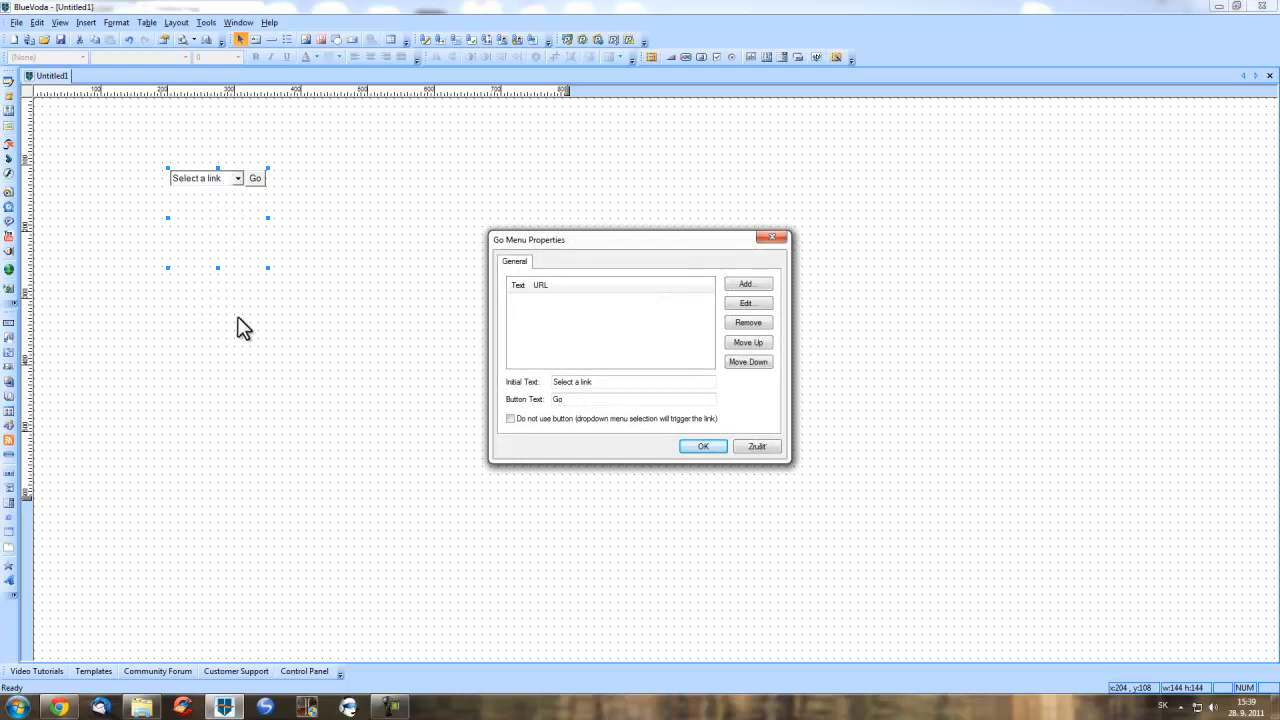
pyautogui.click(745, 286)
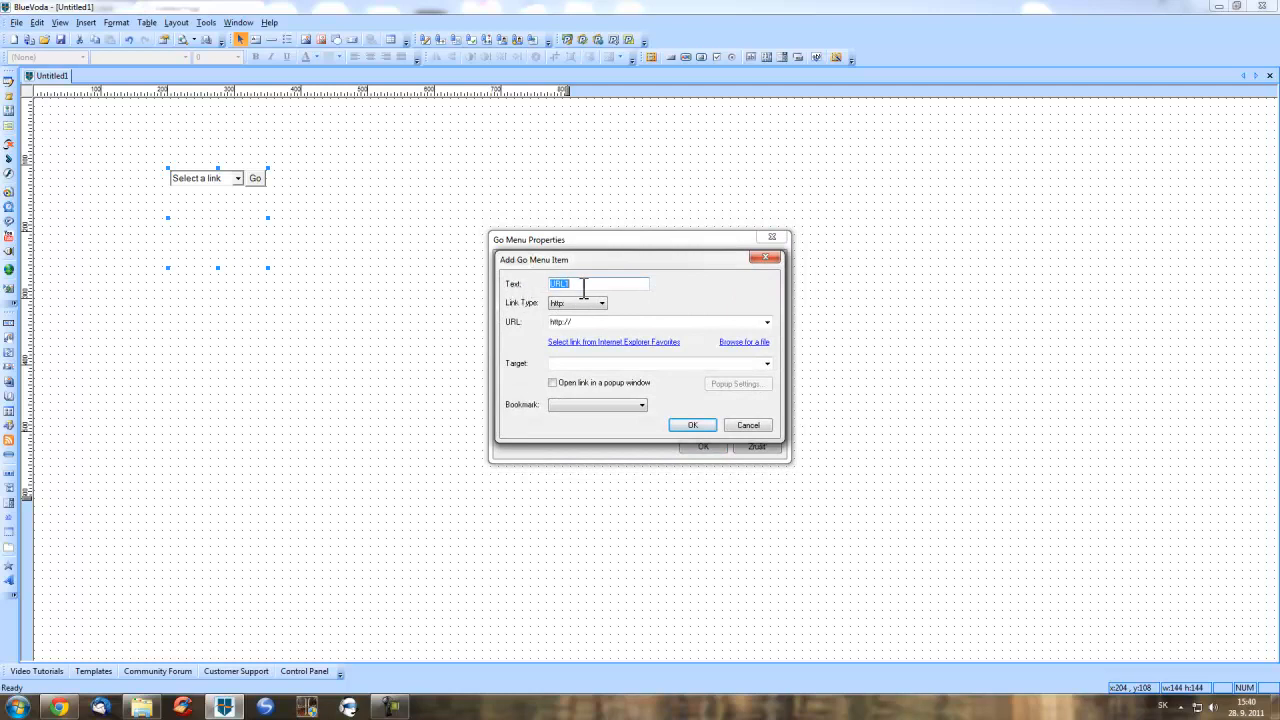
pyautogui.click(612, 321)
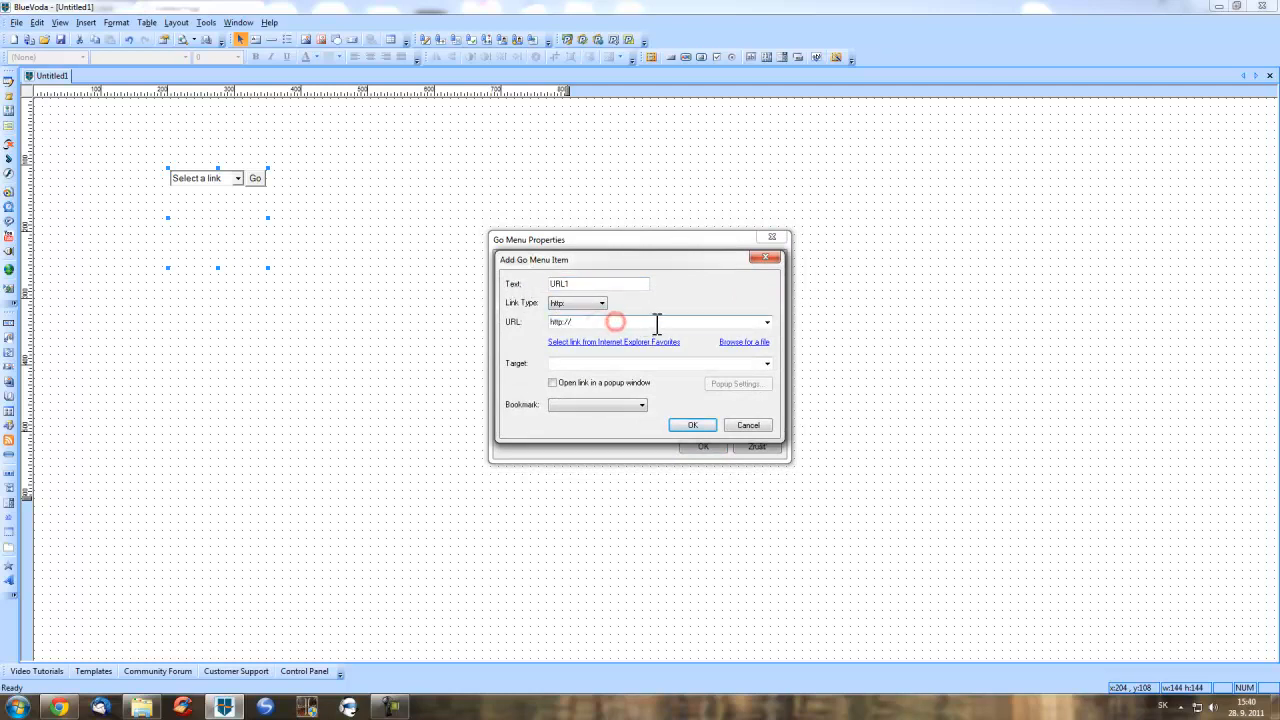
pyautogui.click(574, 384)
pyautogui.doubleClick(590, 282)
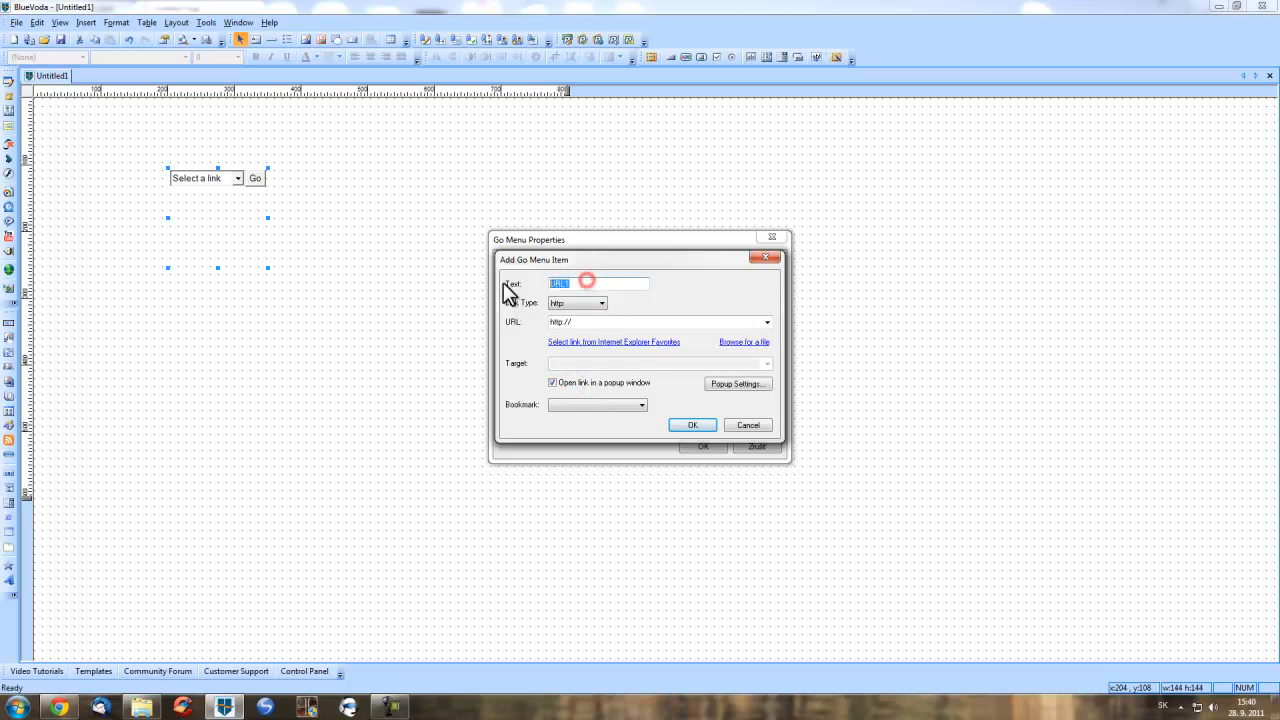
pyautogui.write('google')
pyautogui.click(597, 322)
pyautogui.click(600, 322)
pyautogui.write('w')
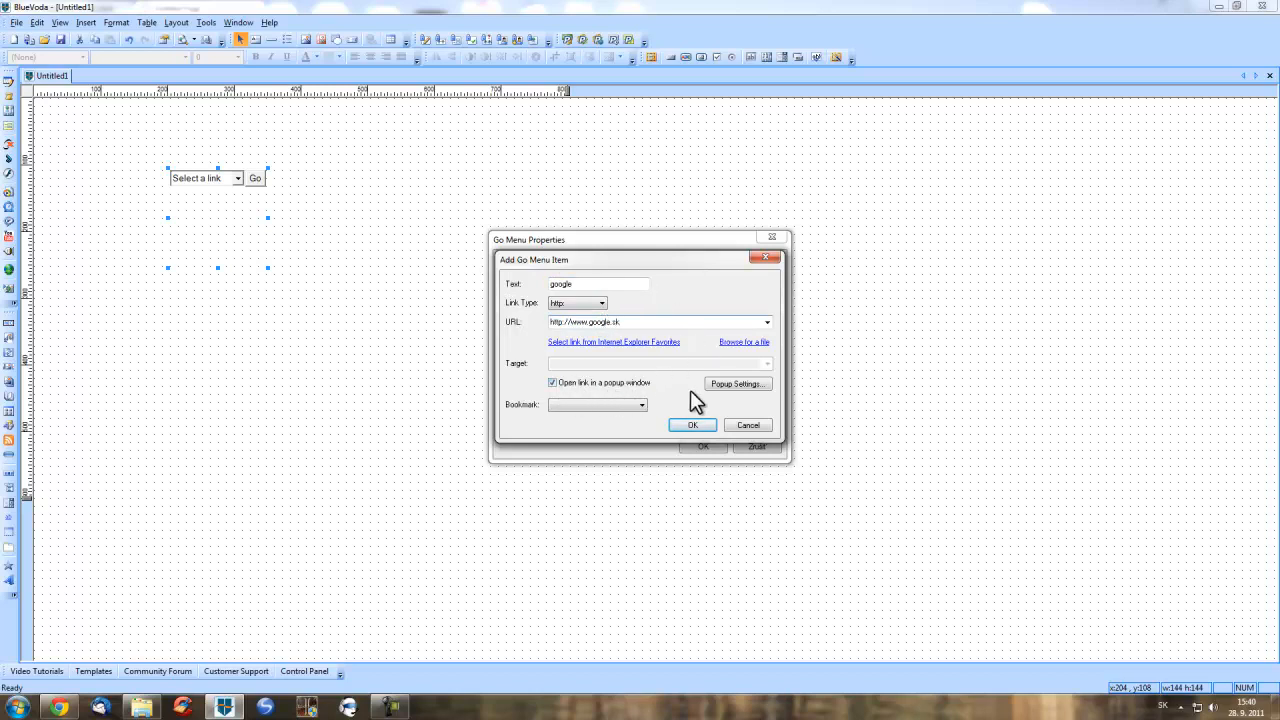
# Step: Set the google item's popup window to 1024 wide, 768 high and resizable, and add the item to the Go Menu
pyautogui.click(744, 387)
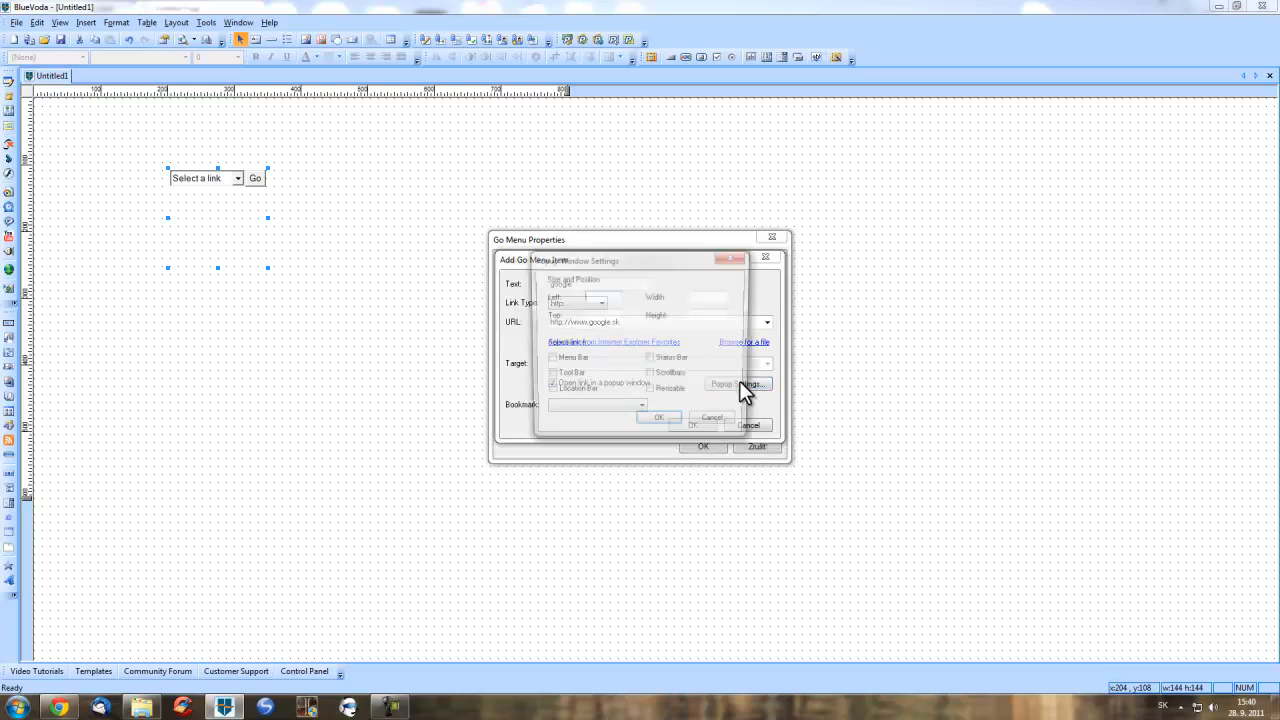
pyautogui.click(712, 297)
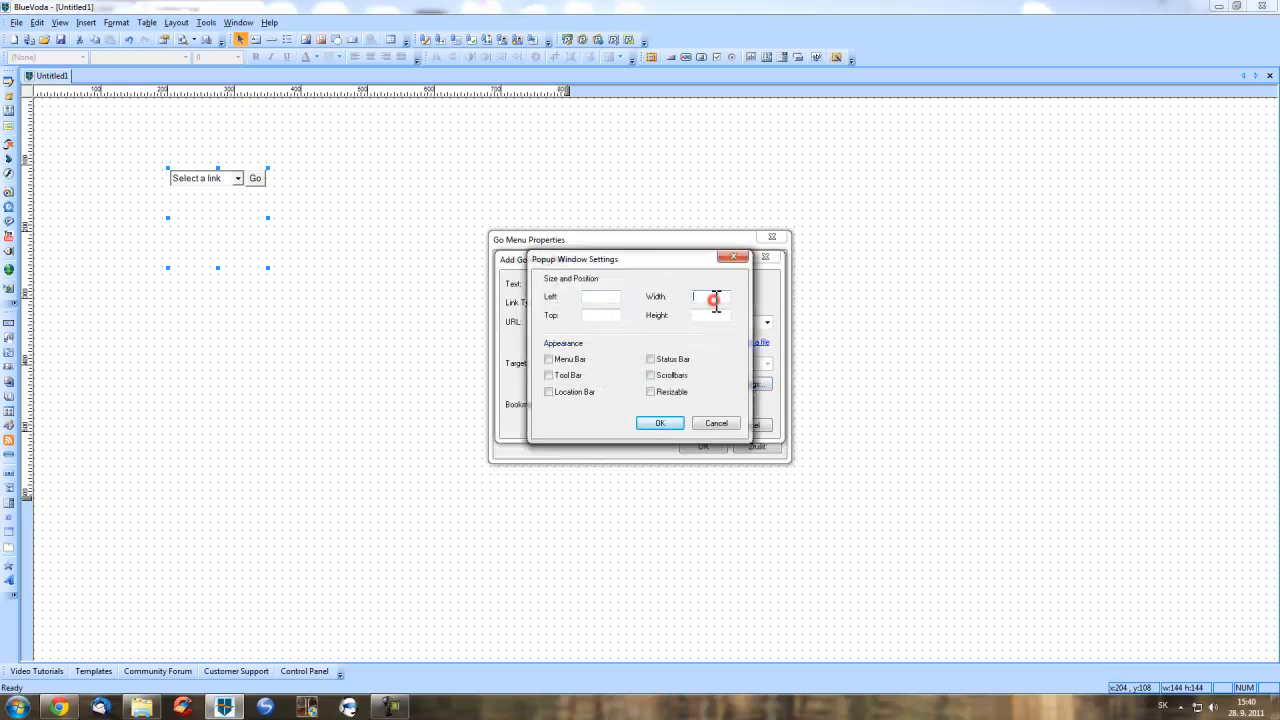
pyautogui.write('1024')
pyautogui.click(707, 316)
pyautogui.write('768')
pyautogui.click(665, 394)
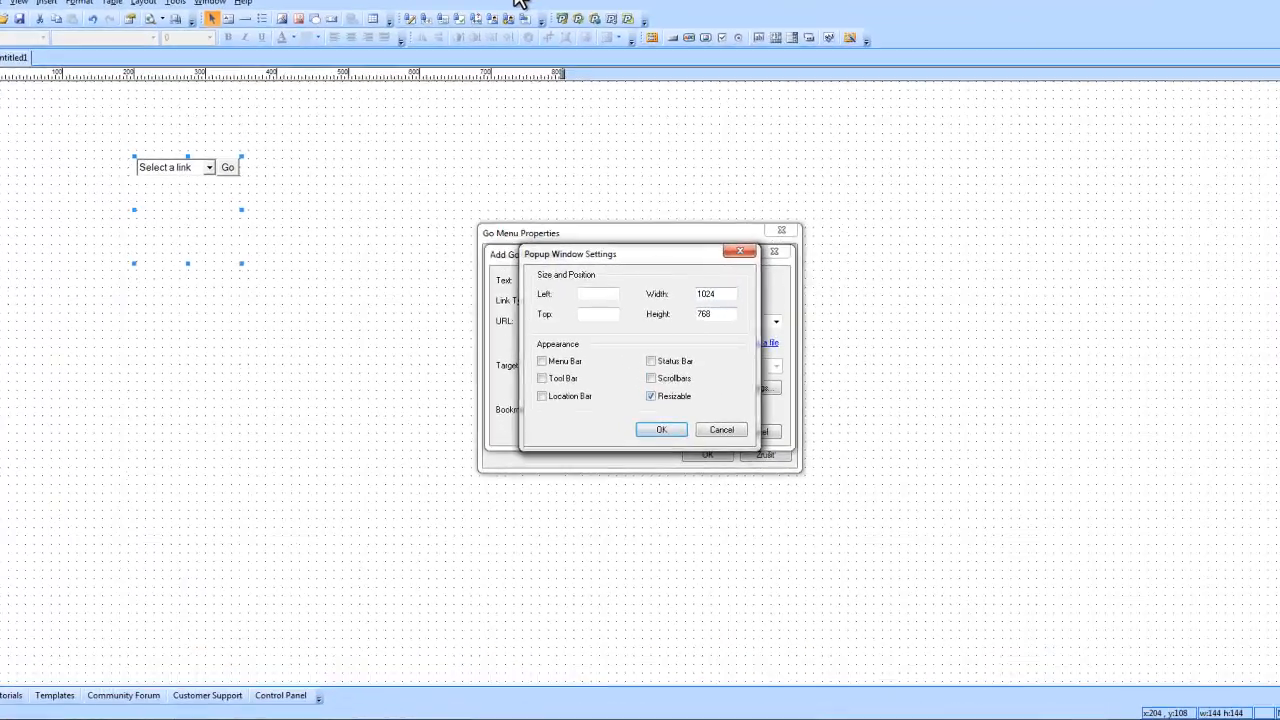
pyautogui.click(661, 429)
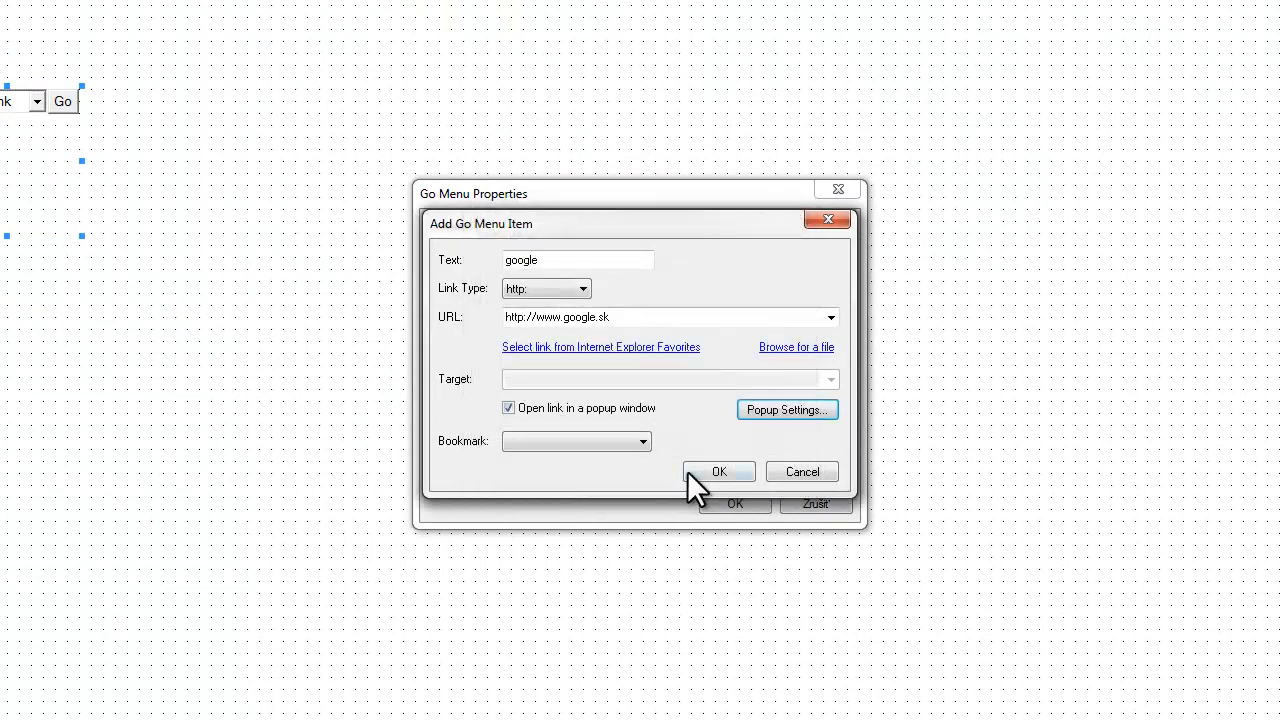
pyautogui.click(722, 474)
pyautogui.click(789, 258)
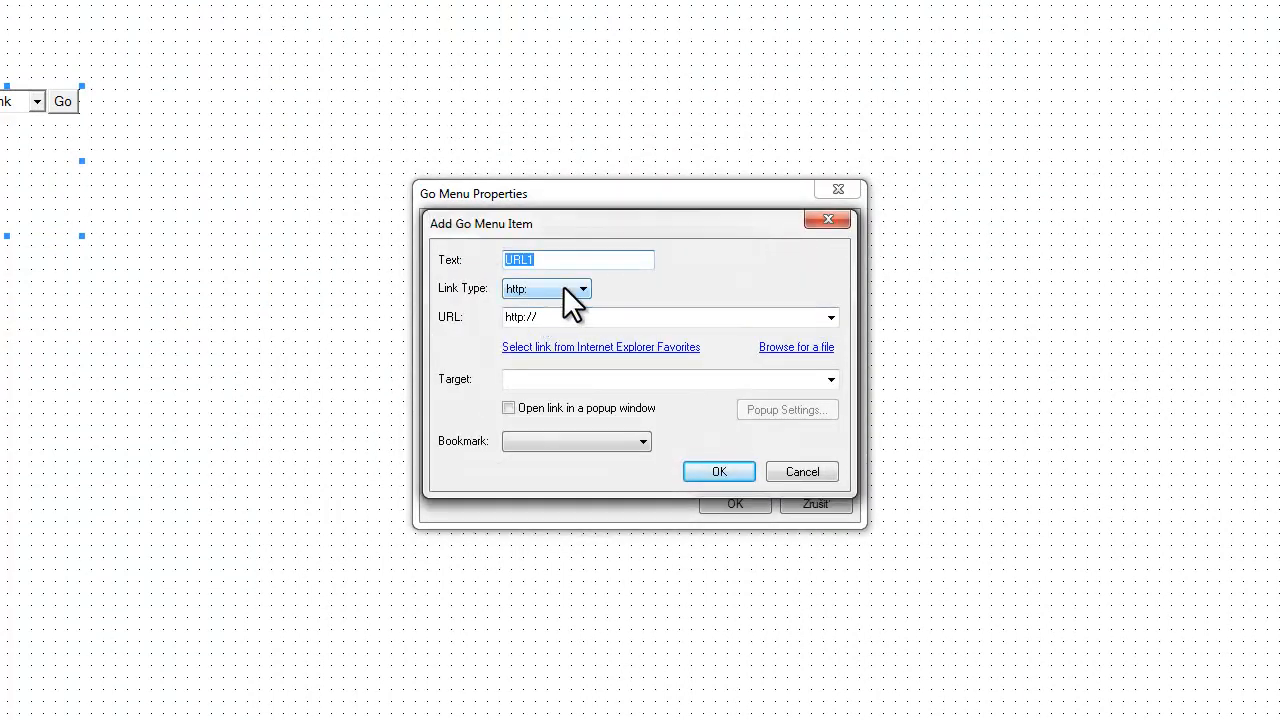
pyautogui.write('yahoo!')
pyautogui.click(621, 318)
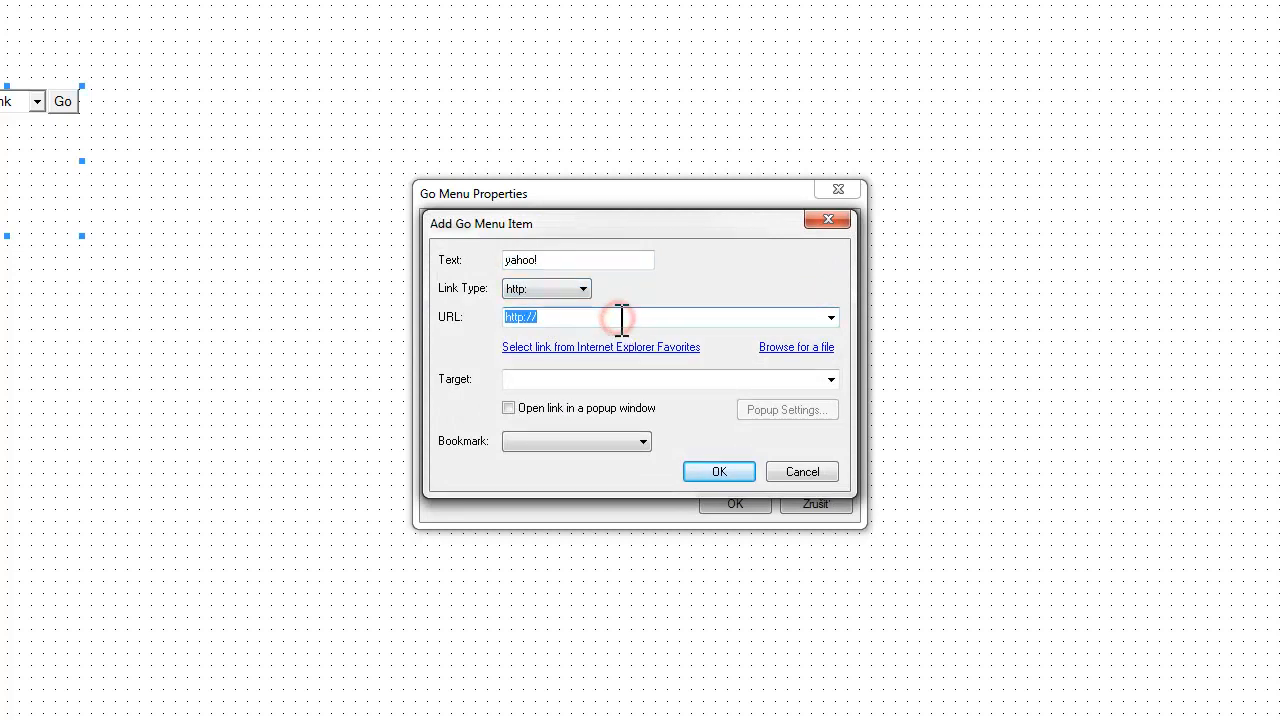
pyautogui.click(621, 317)
pyautogui.write('www.')
pyautogui.write('yahoo.com')
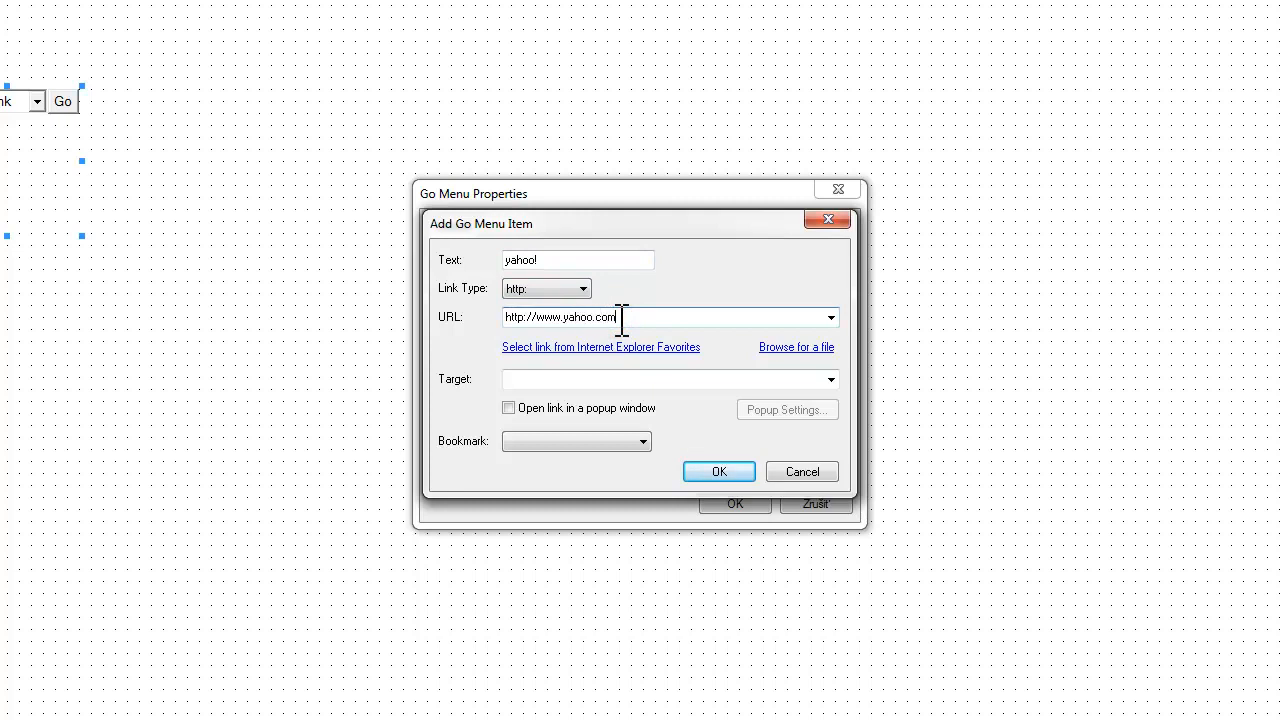
# Step: Make the yahoo! link open in a resizable popup window 1024 wide and 768 high, and add the item to the Go Menu
pyautogui.click(553, 409)
pyautogui.click(778, 411)
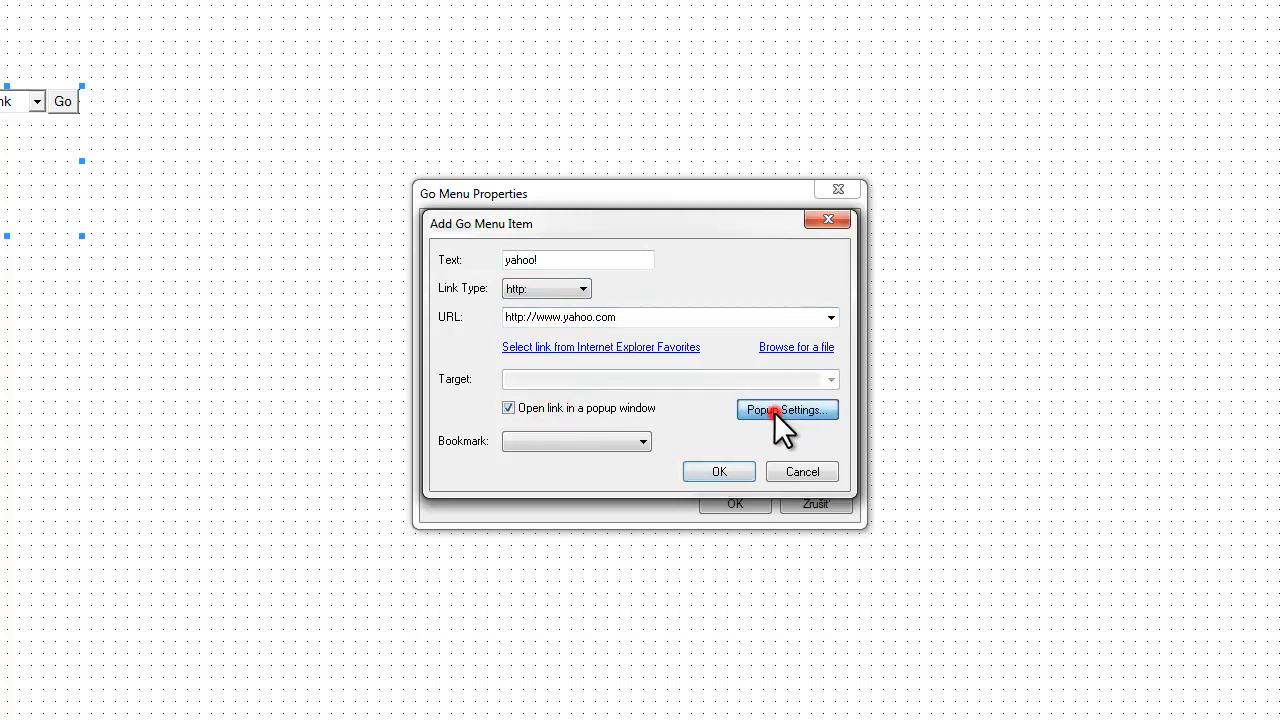
pyautogui.click(733, 280)
pyautogui.write('104')
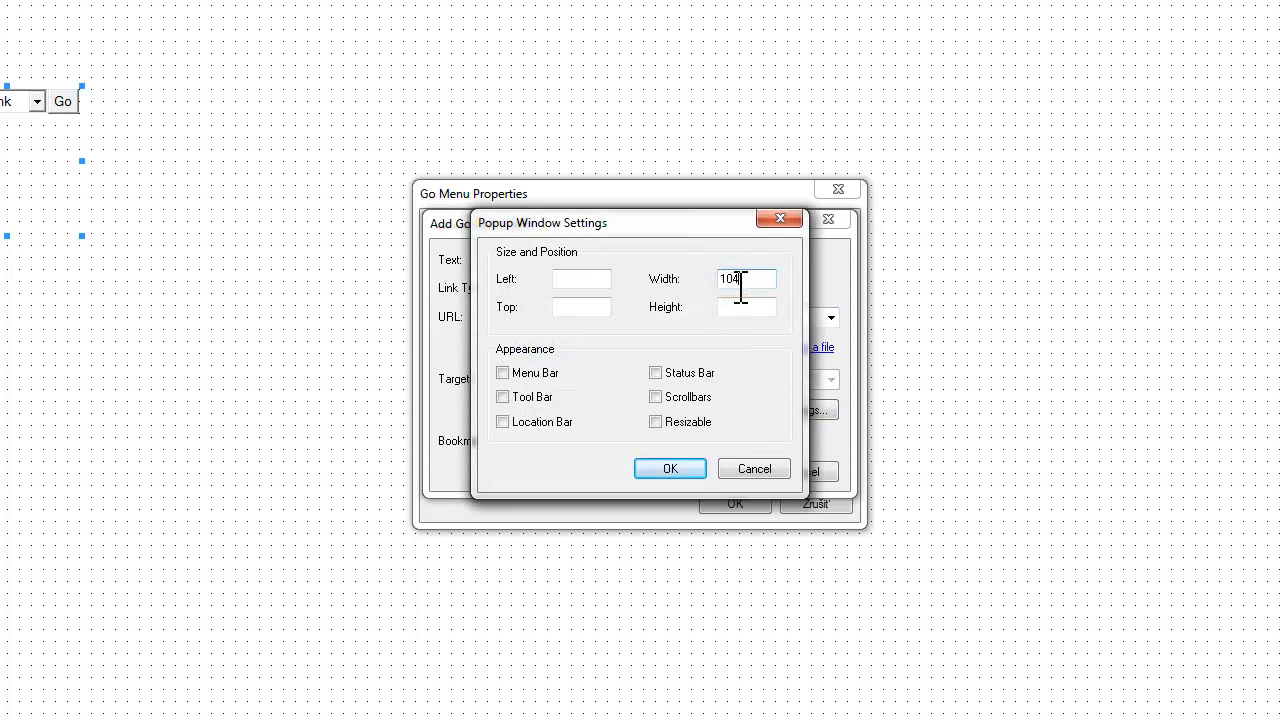
pyautogui.press('BackSpace')
pyautogui.write('24')
pyautogui.click(758, 306)
pyautogui.write('768')
pyautogui.click(660, 421)
pyautogui.click(670, 467)
pyautogui.click(716, 471)
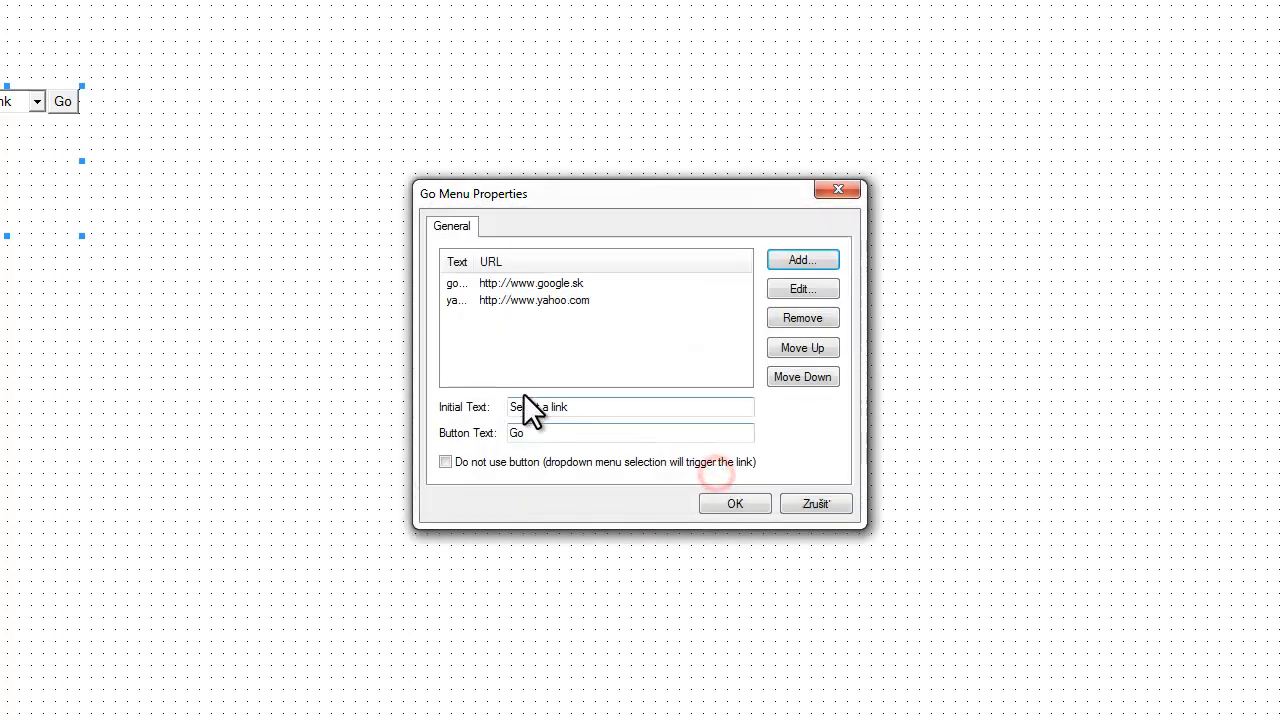
# Step: Set the Go Menu's initial text to "Zvoľte Váš prehliadač" and its button text to "Zvol", and apply the properties
pyautogui.moveTo(650, 407); pyautogui.dragTo(455, 407)
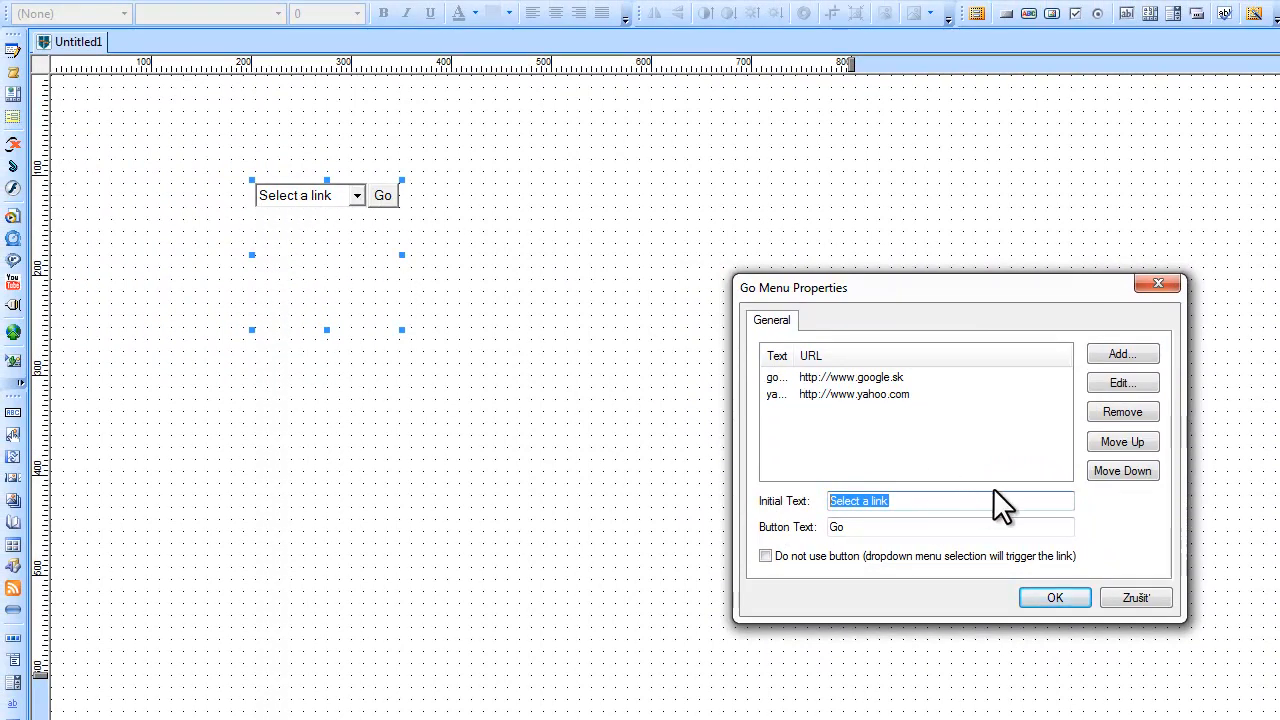
pyautogui.write('Z')
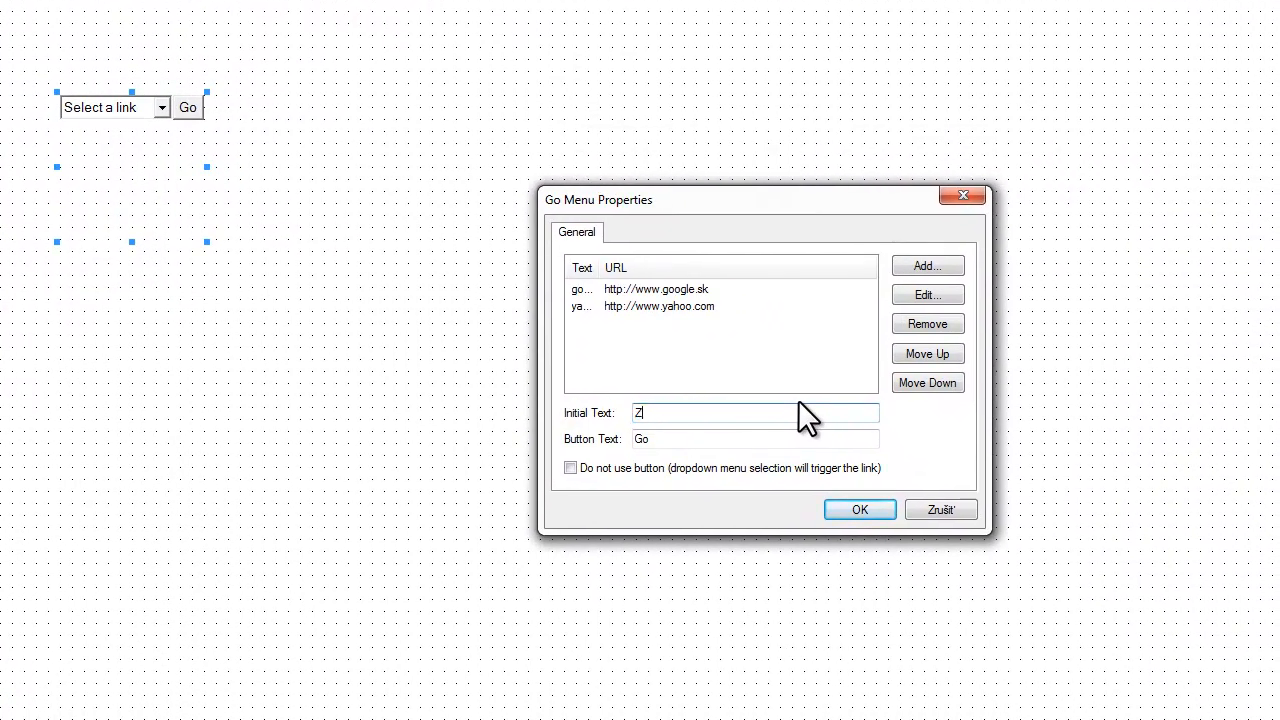
pyautogui.write('voľte Váš prehliadač')
pyautogui.doubleClick(686, 437)
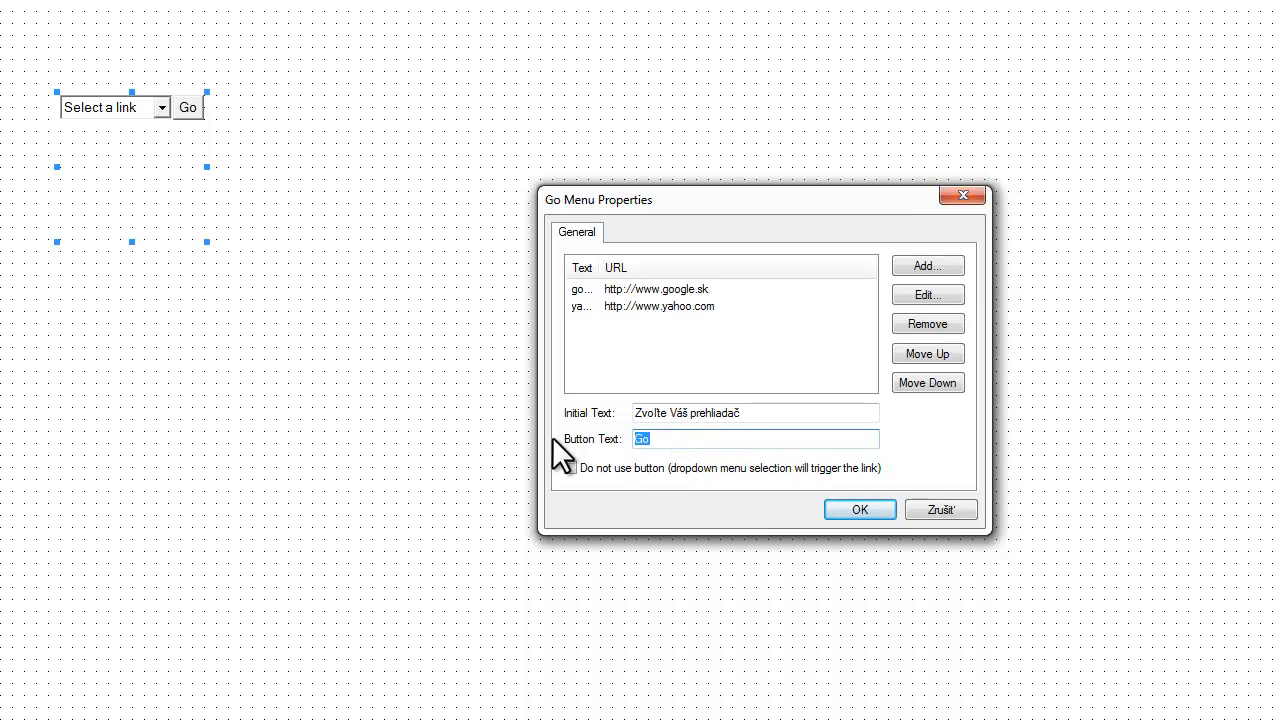
pyautogui.write('Zvol')
pyautogui.click(879, 506)
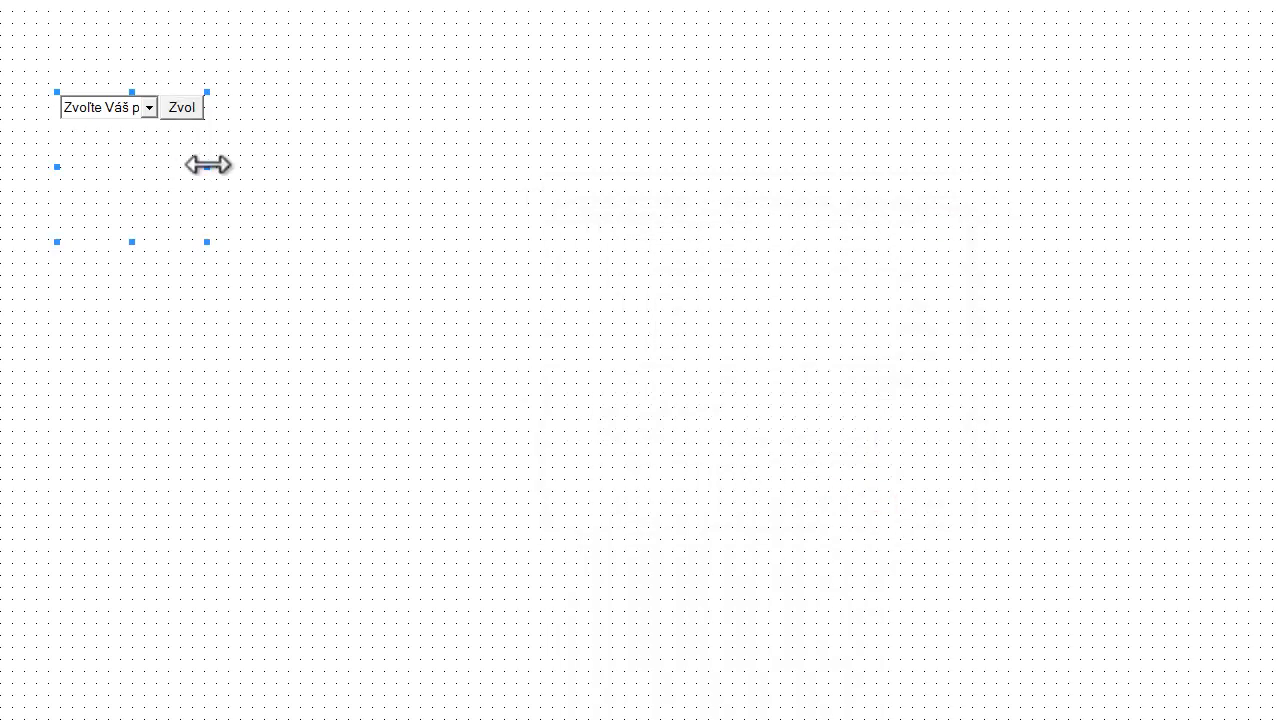
# Step: Resize the Go Menu to fit its full initial text on a single row and move it slightly up and left on the page
pyautogui.moveTo(206, 165); pyautogui.dragTo(300, 152)
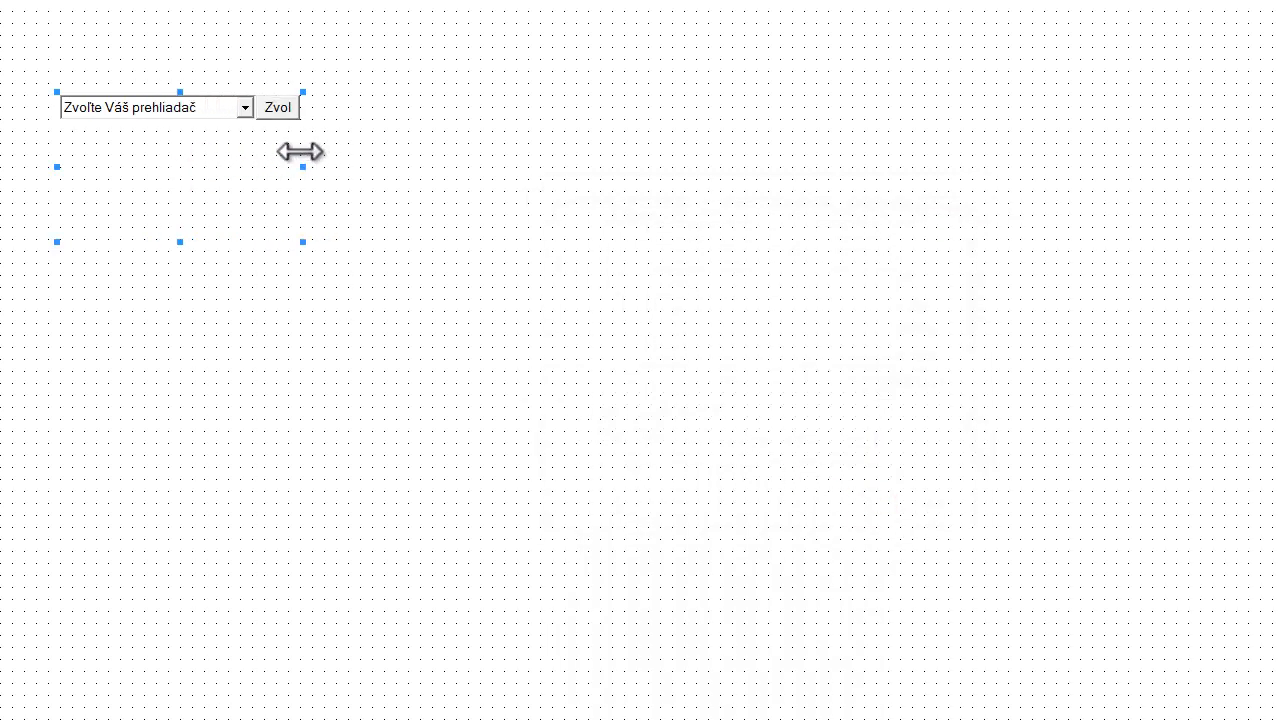
pyautogui.moveTo(180, 242); pyautogui.dragTo(96, 96)
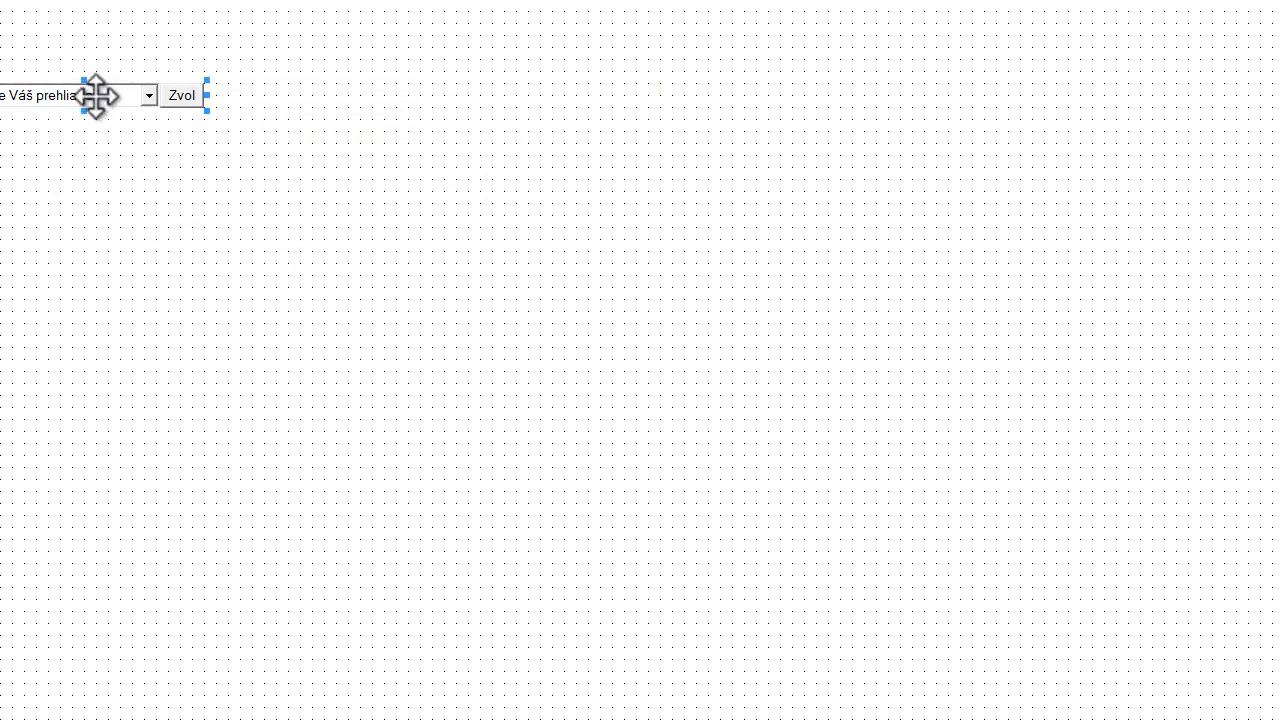